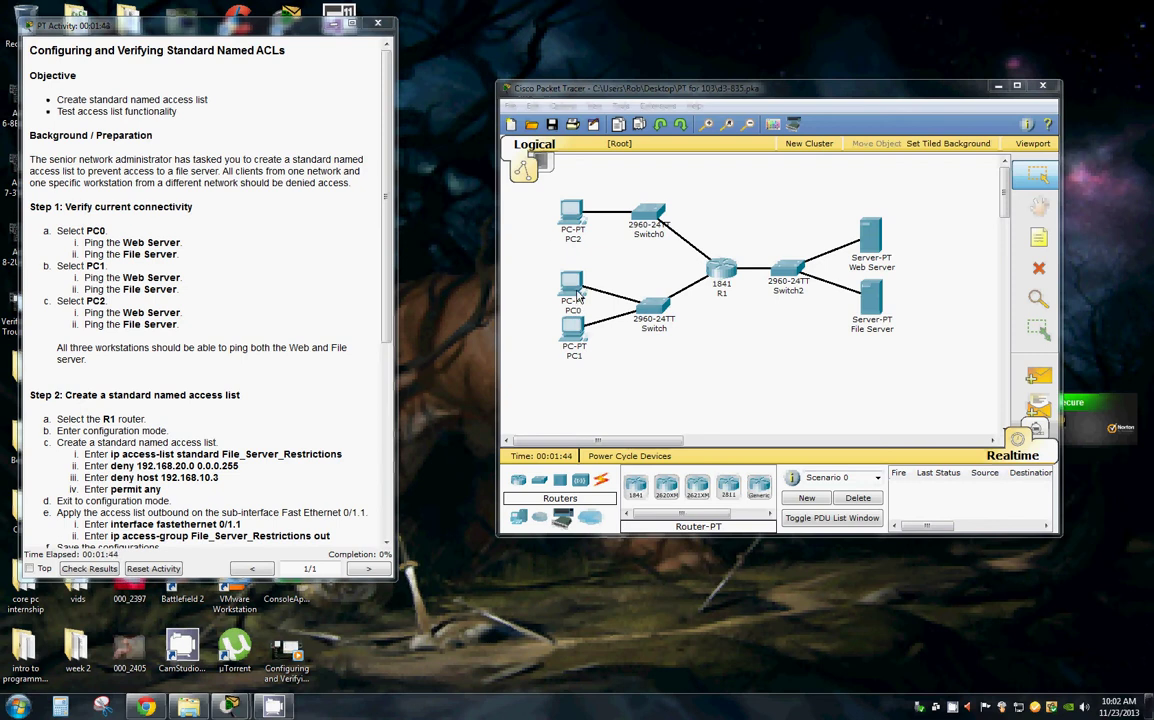
- Open the command prompt on PC0
left_click(577, 296)
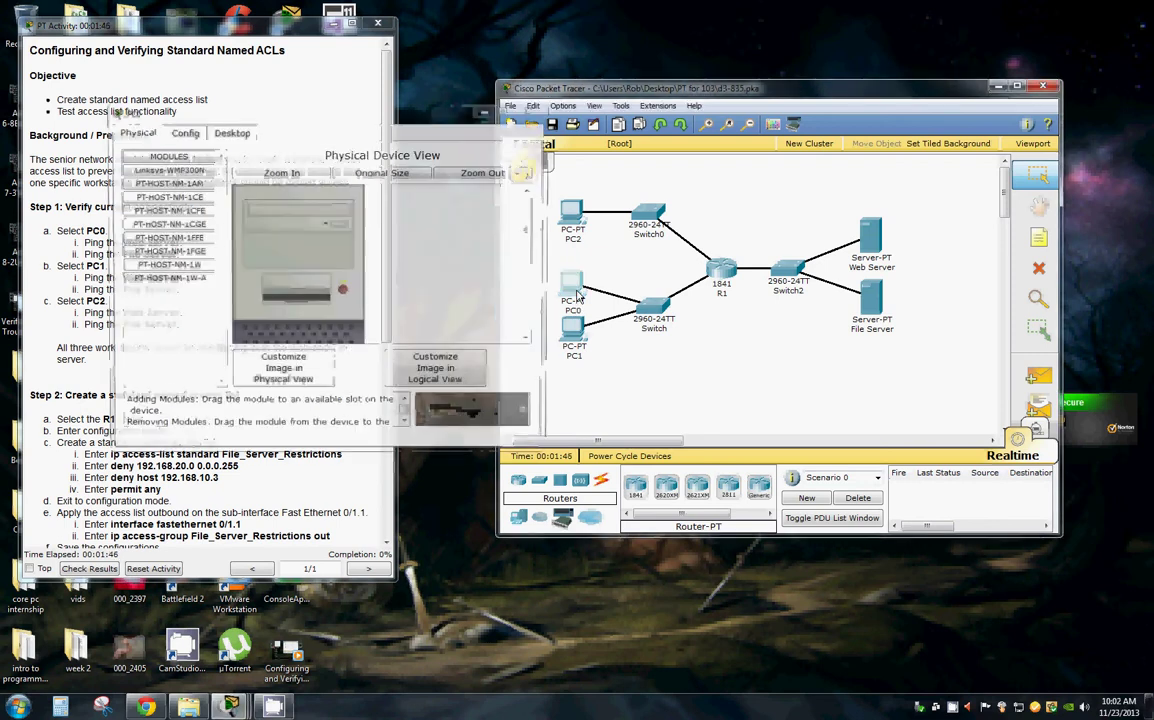
left_click(230, 131)
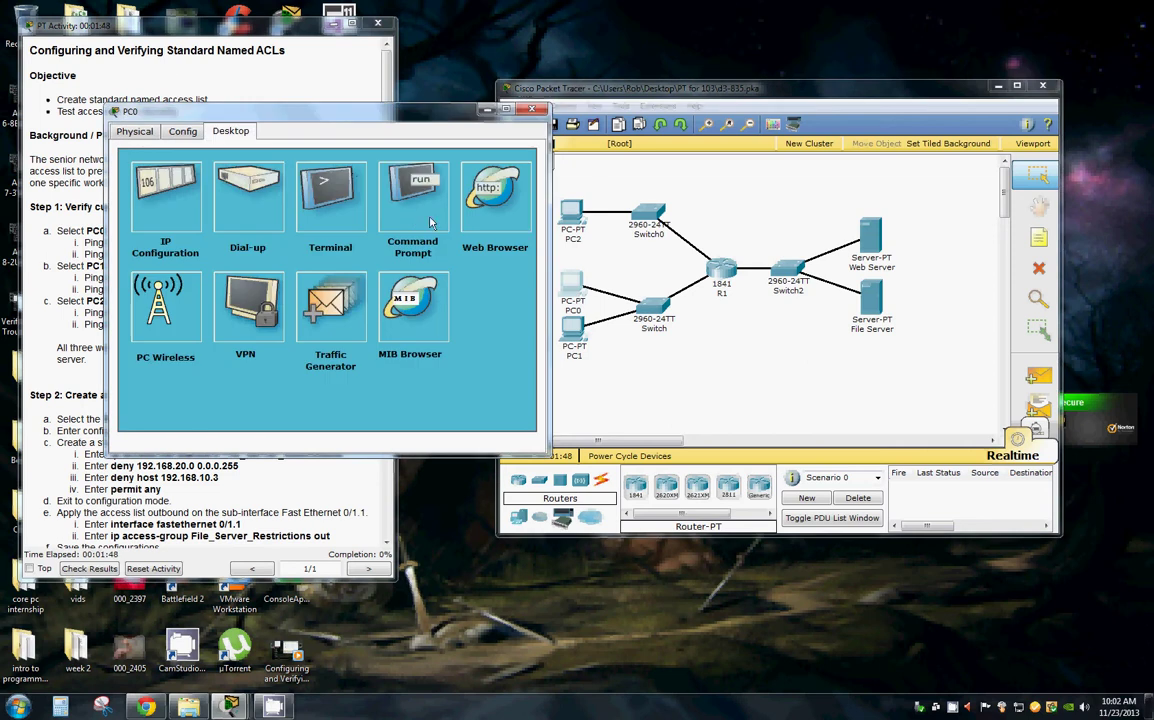
left_click(390, 195)
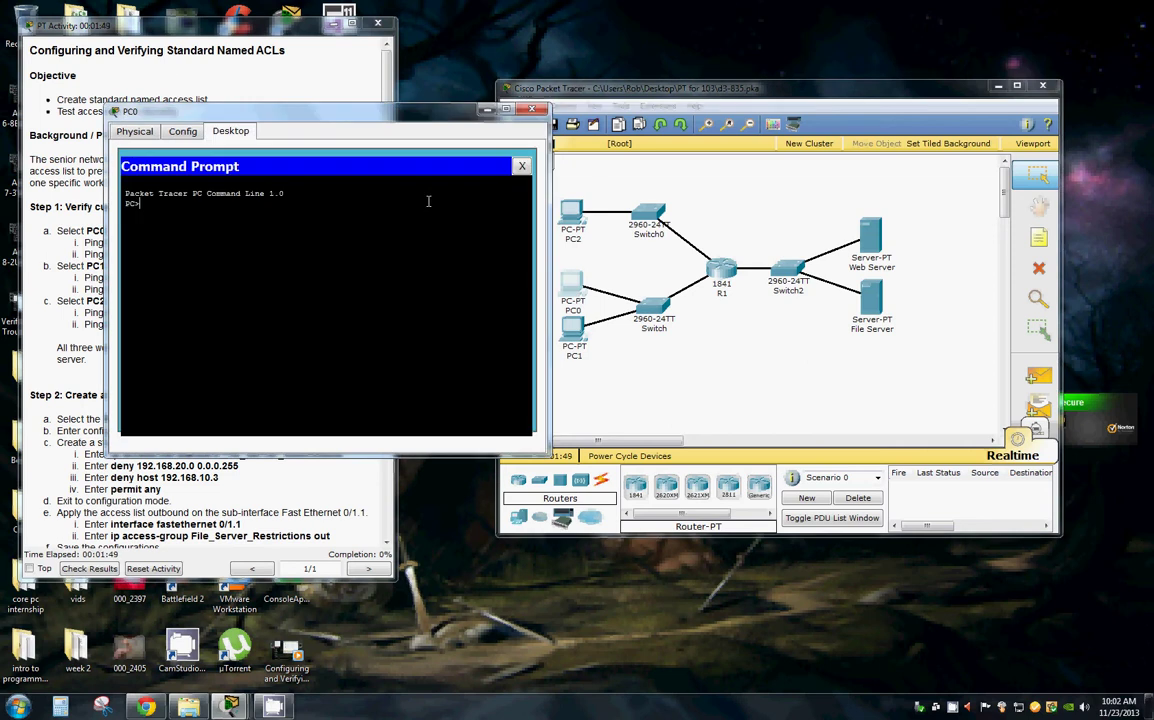
- Check the File Server's HTTP and DHCP service settings, and run ipconfig in its command prompt to look up its IP address
left_click(870, 297)
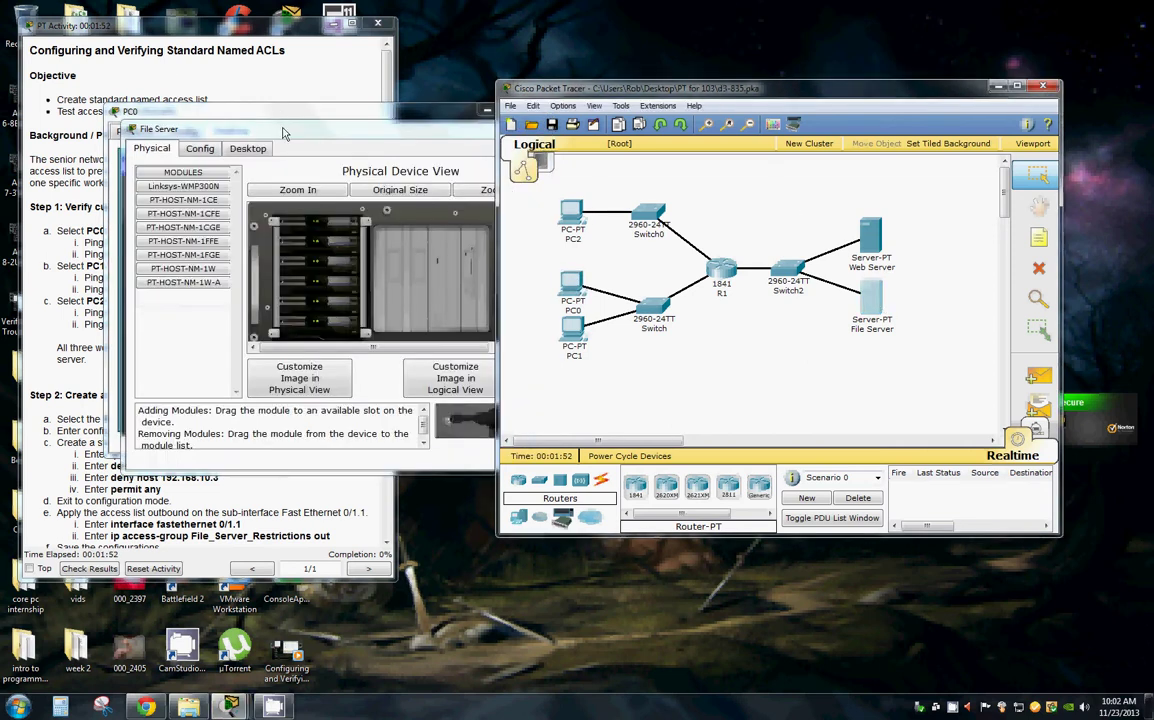
left_click_drag(257, 127, 776, 127)
left_click(716, 151)
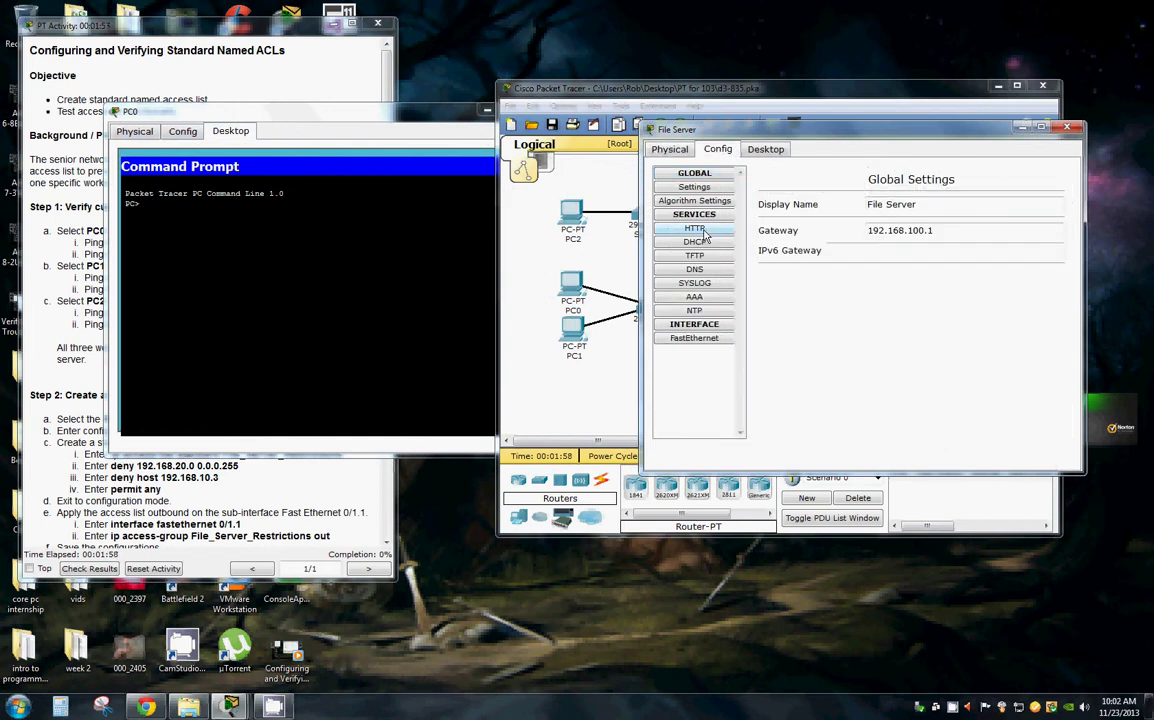
left_click(704, 231)
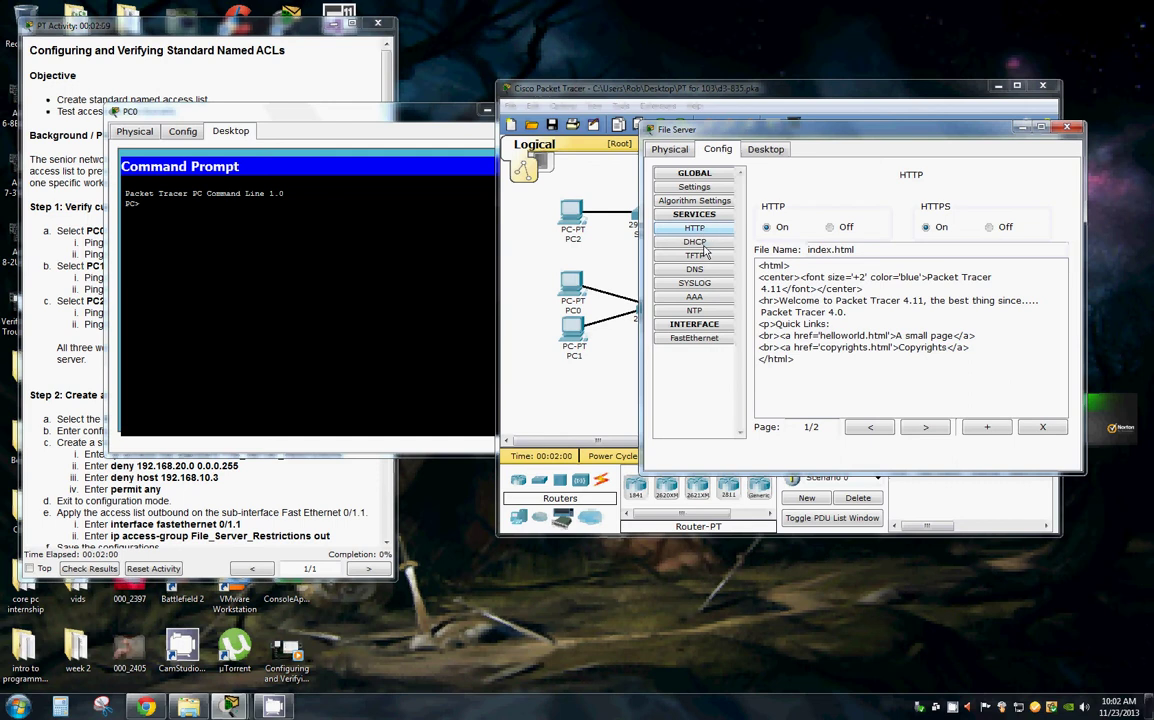
left_click(703, 245)
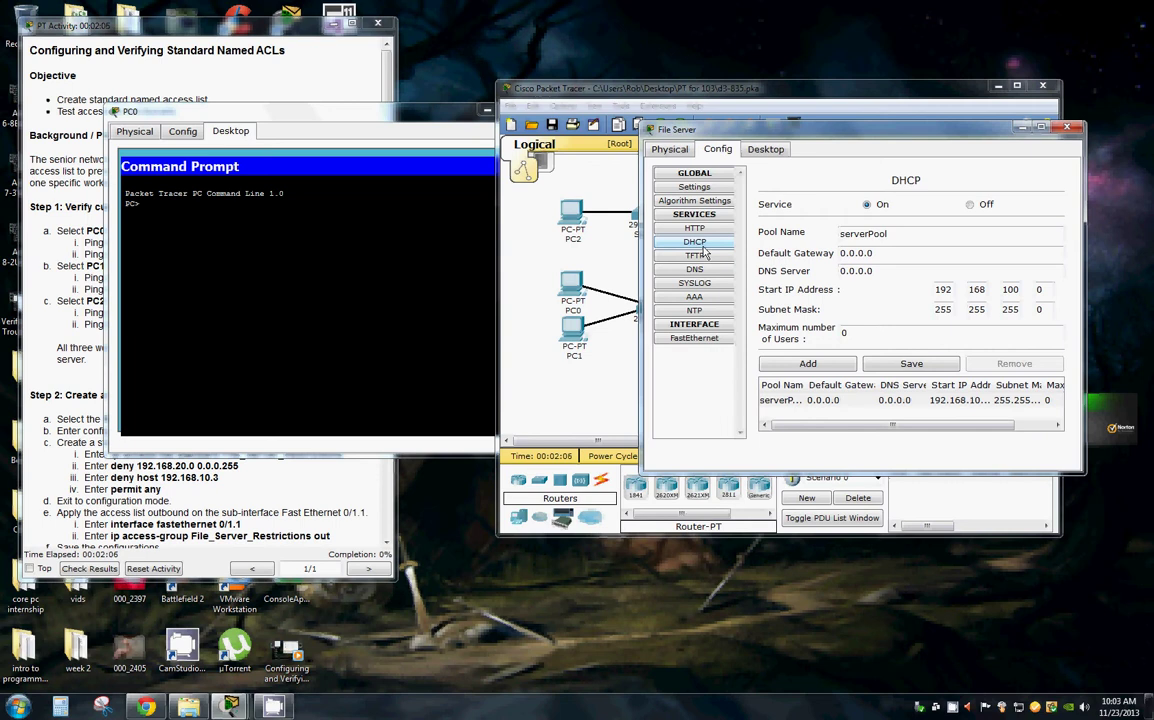
left_click(765, 149)
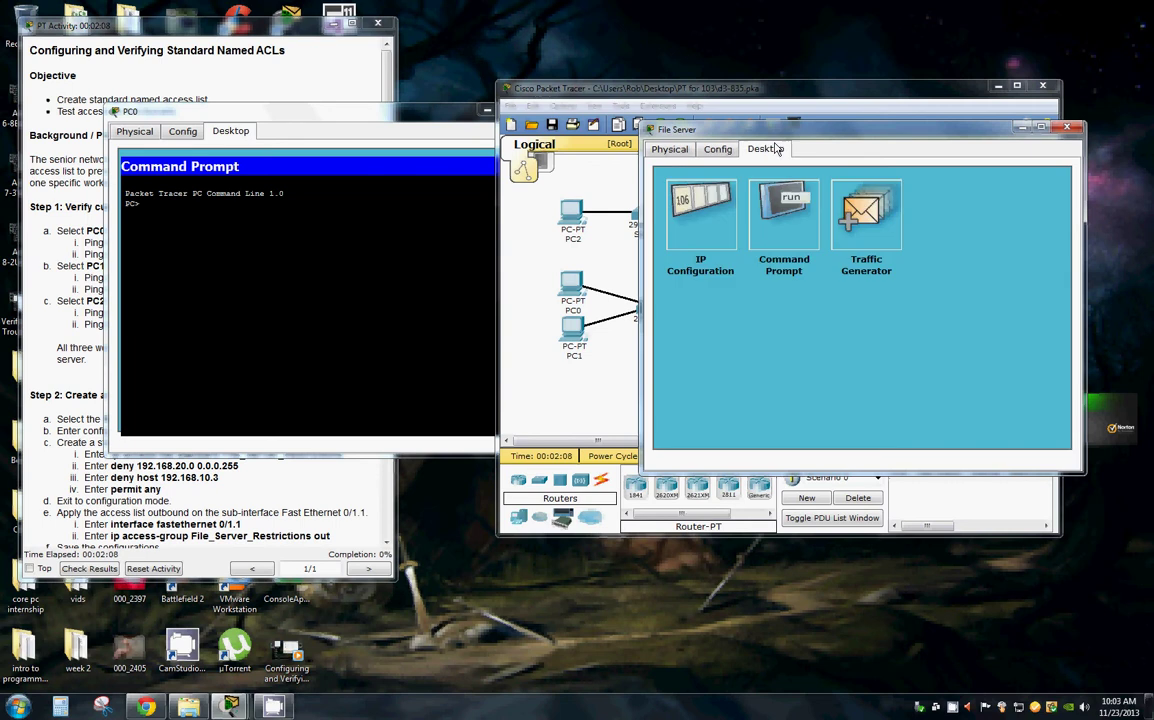
left_click(788, 225)
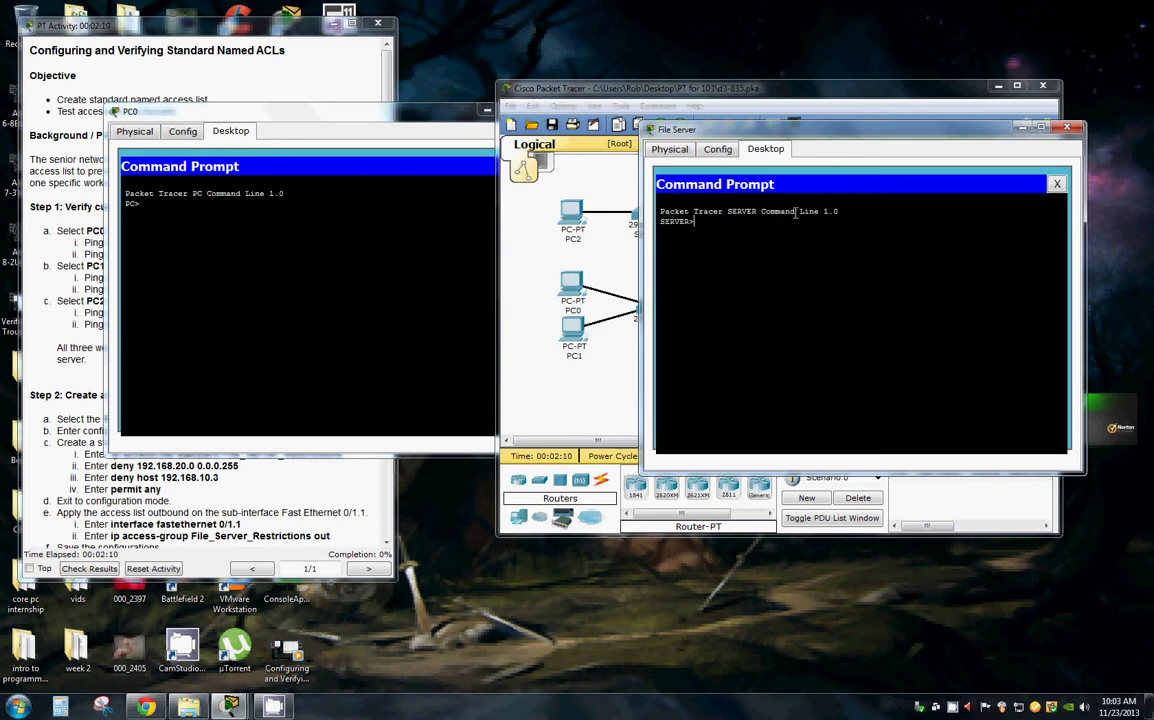
type("ipconfig")
key("Return")
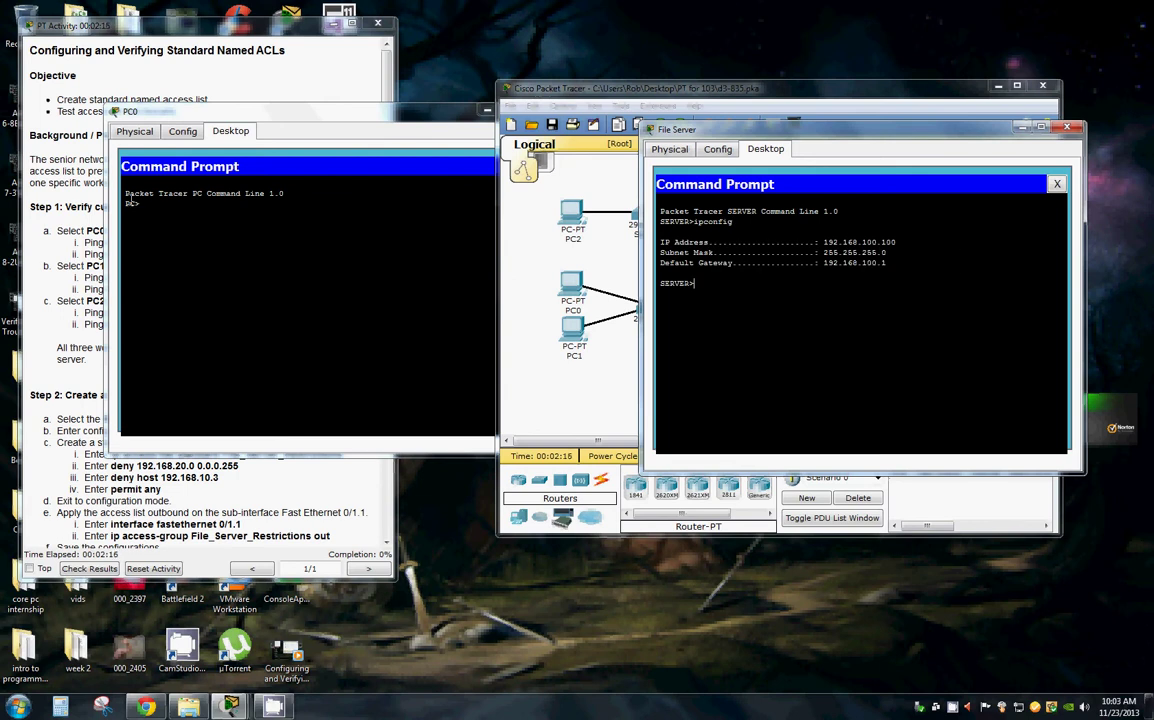
- Ping the File Server from PC0's command prompt, using the address 192.168.100.100 copied from the server's ipconfig output
left_click(151, 205)
type("p")
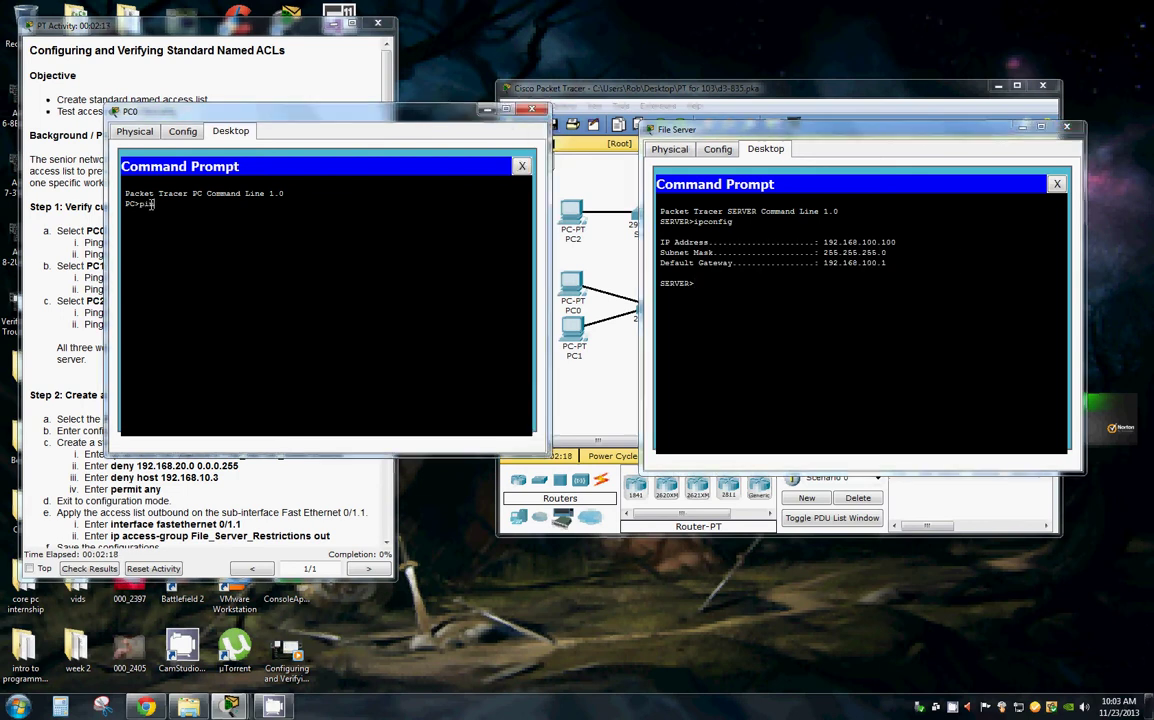
type("ing")
left_click_drag(895, 242, 829, 247)
right_click(829, 251)
left_click(850, 257)
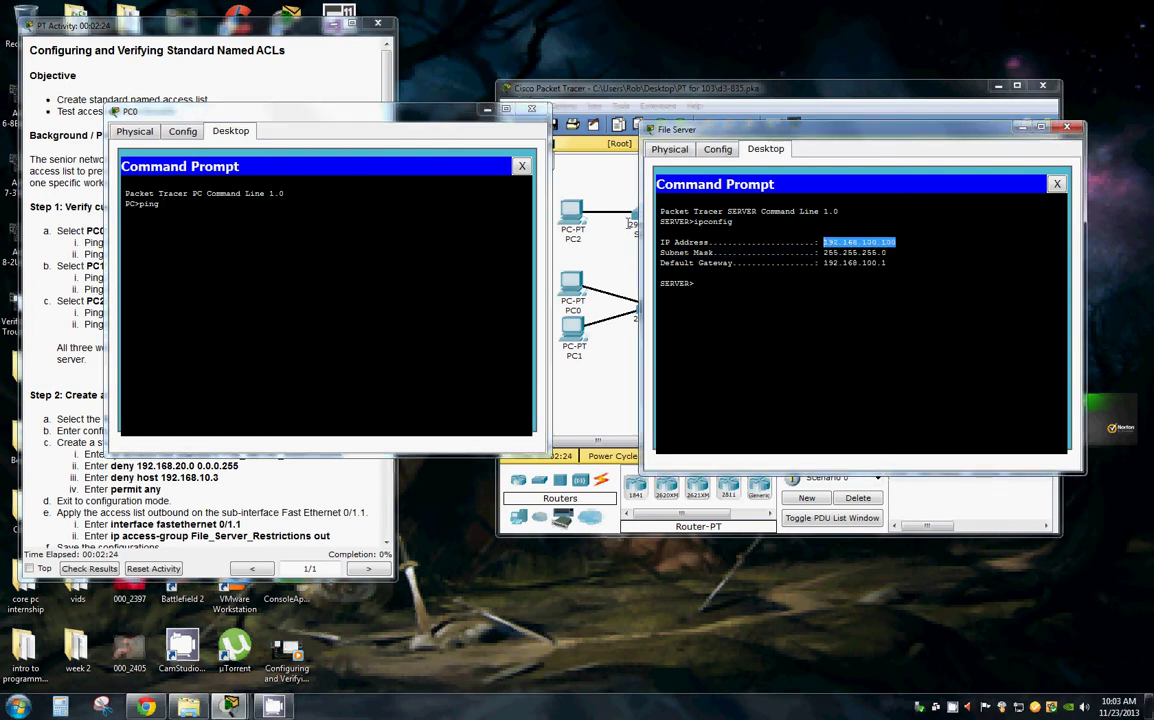
right_click(170, 212)
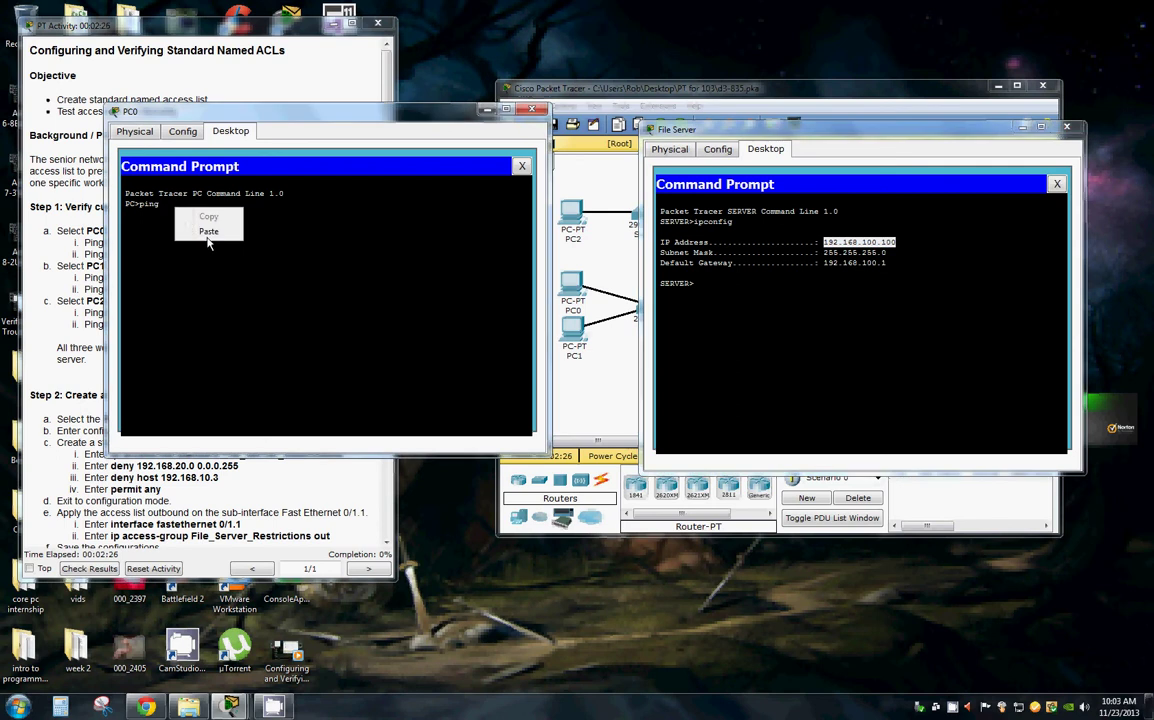
left_click(204, 232)
key("Return")
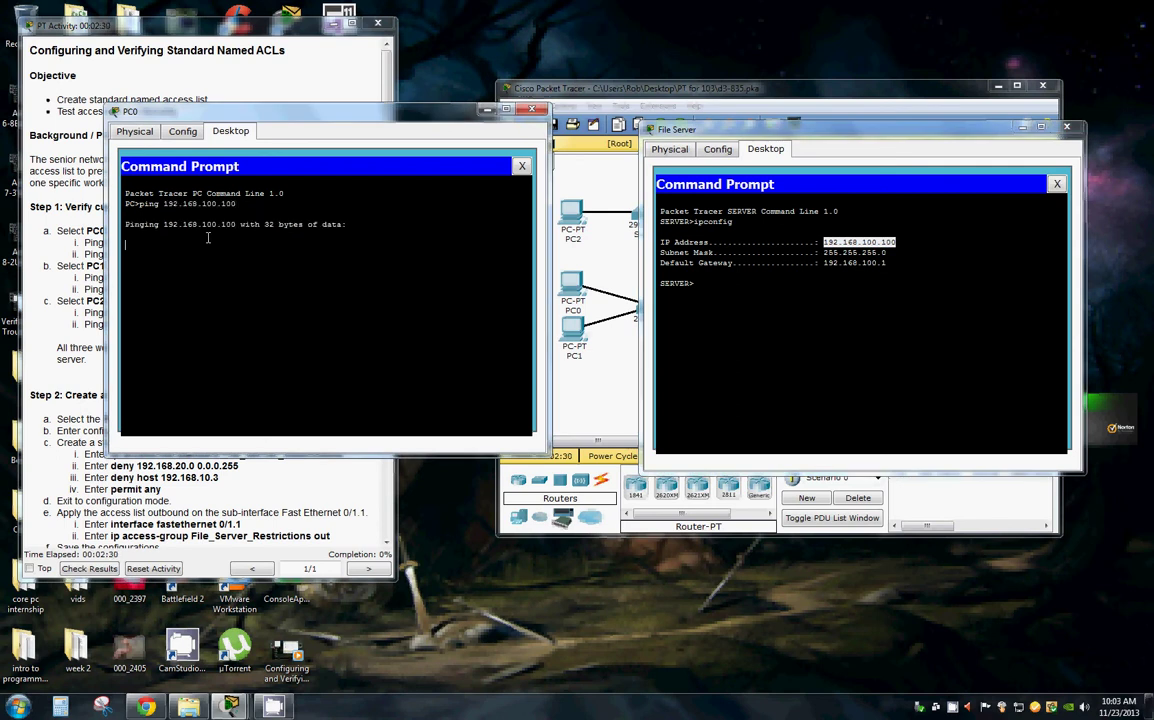
- Run ipconfig in the Web Server's command prompt to look up its IP address
left_click_drag(918, 133, 906, 340)
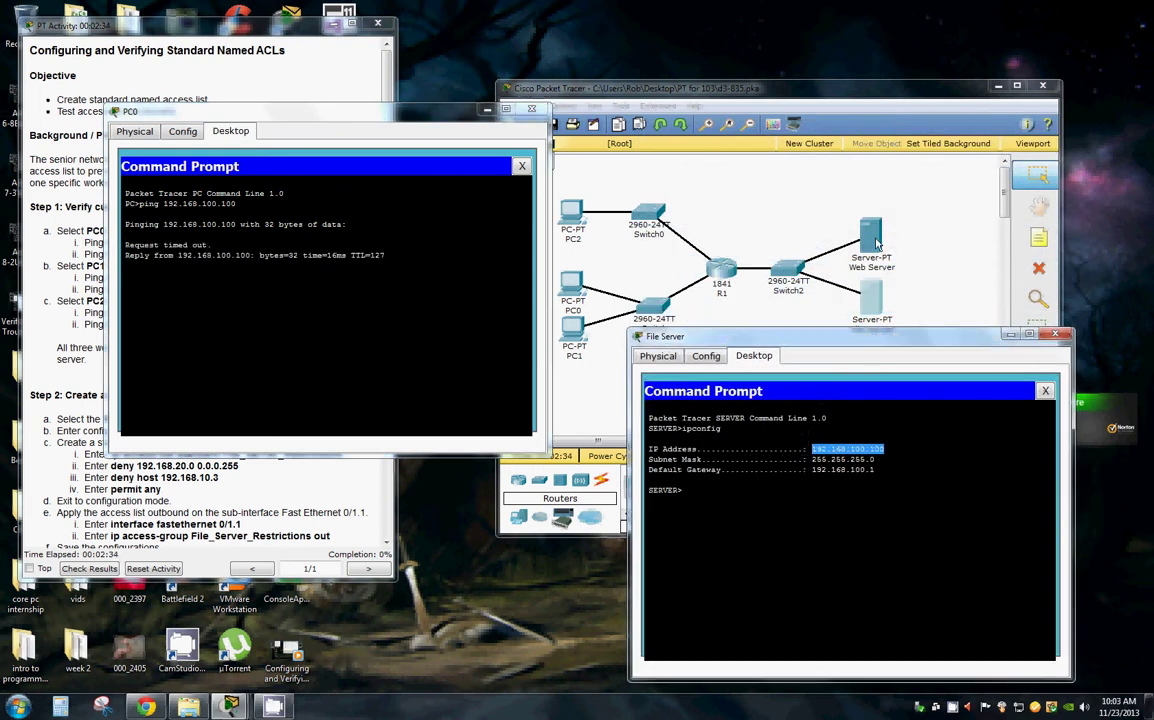
left_click(878, 238)
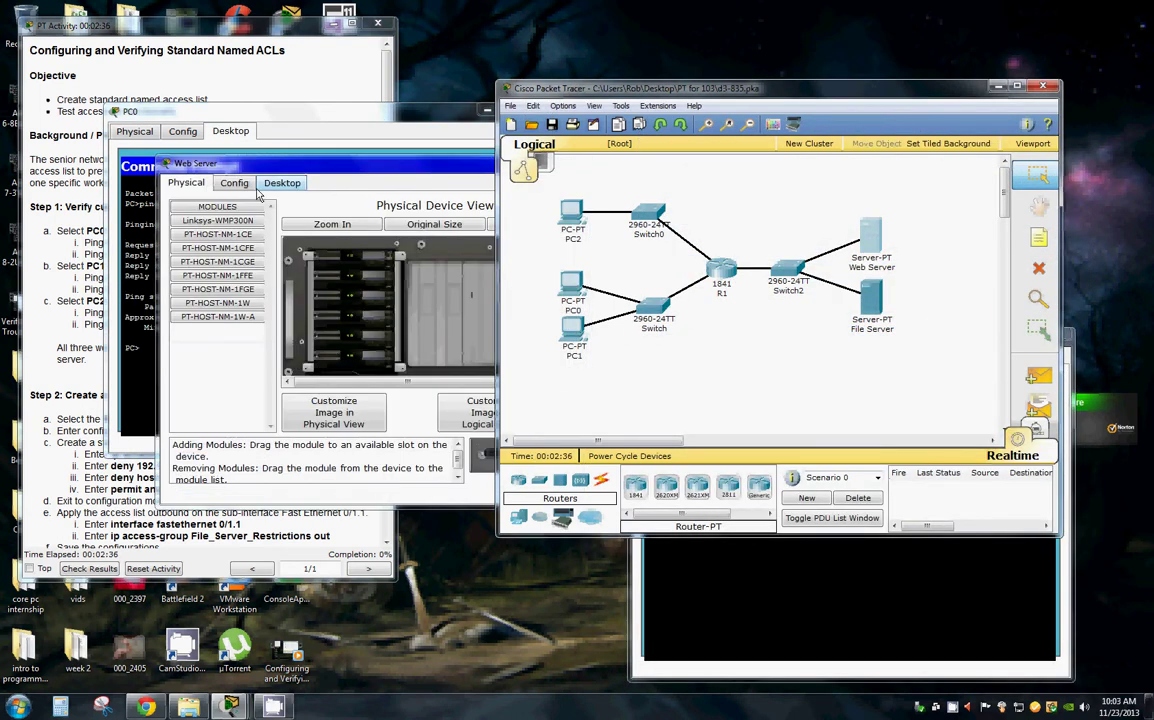
left_click(282, 182)
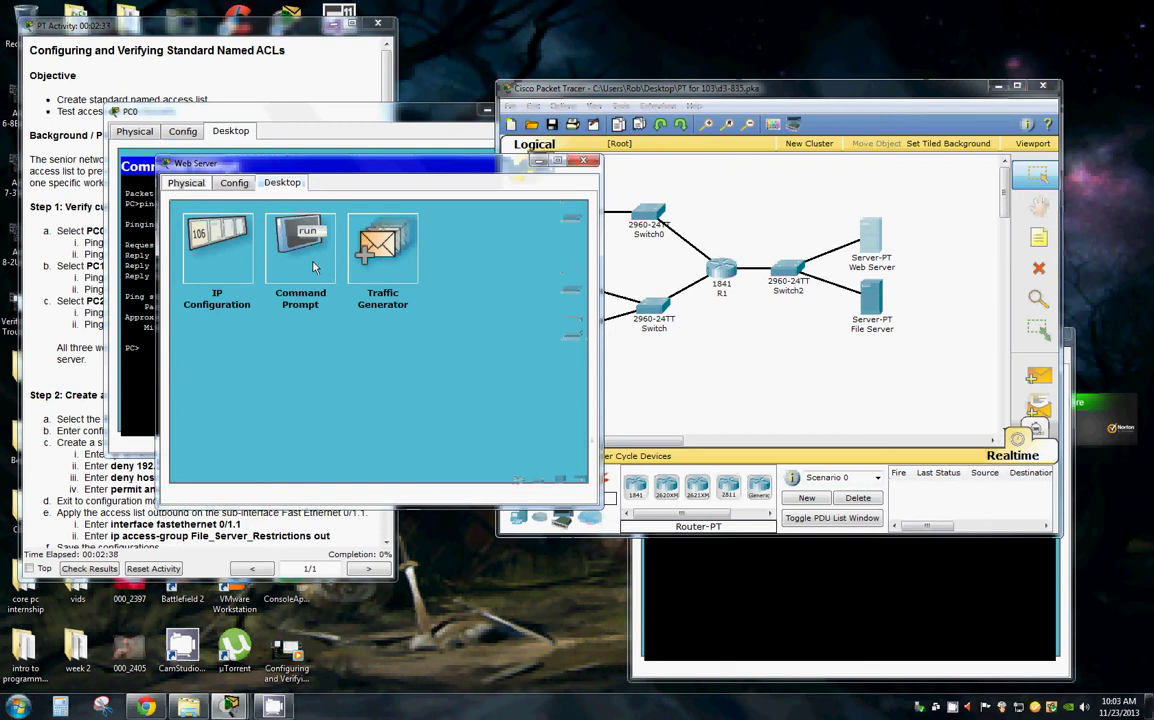
left_click(300, 247)
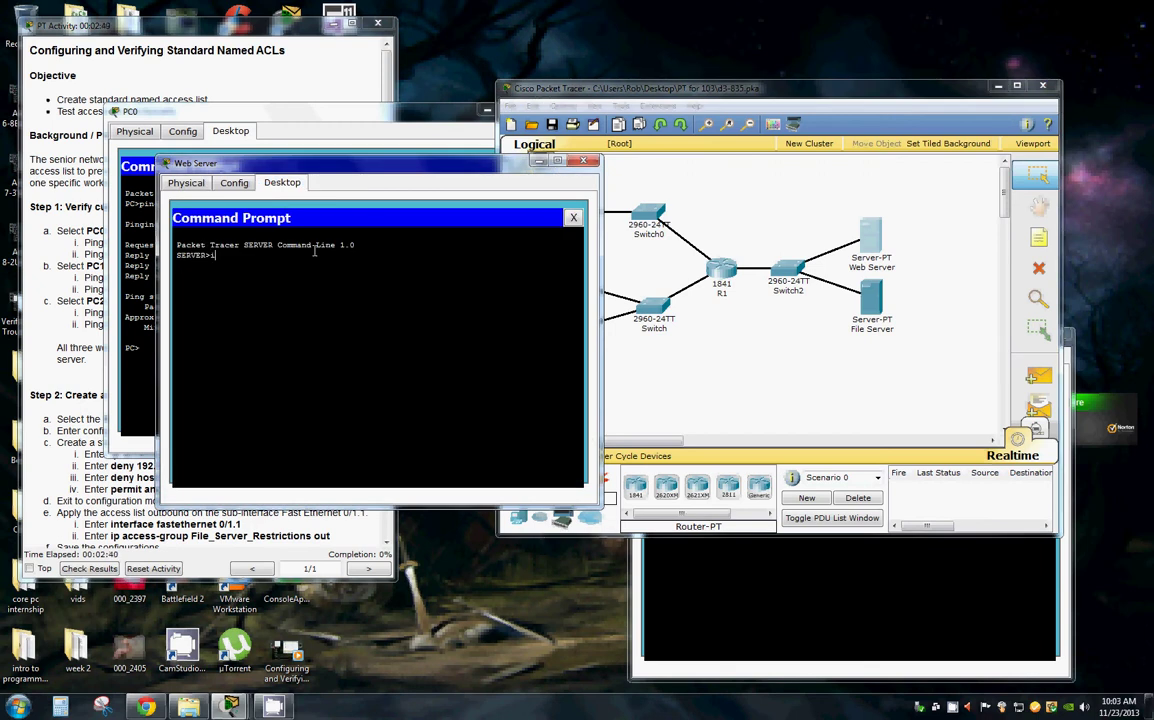
type("ipconfig")
key("Return")
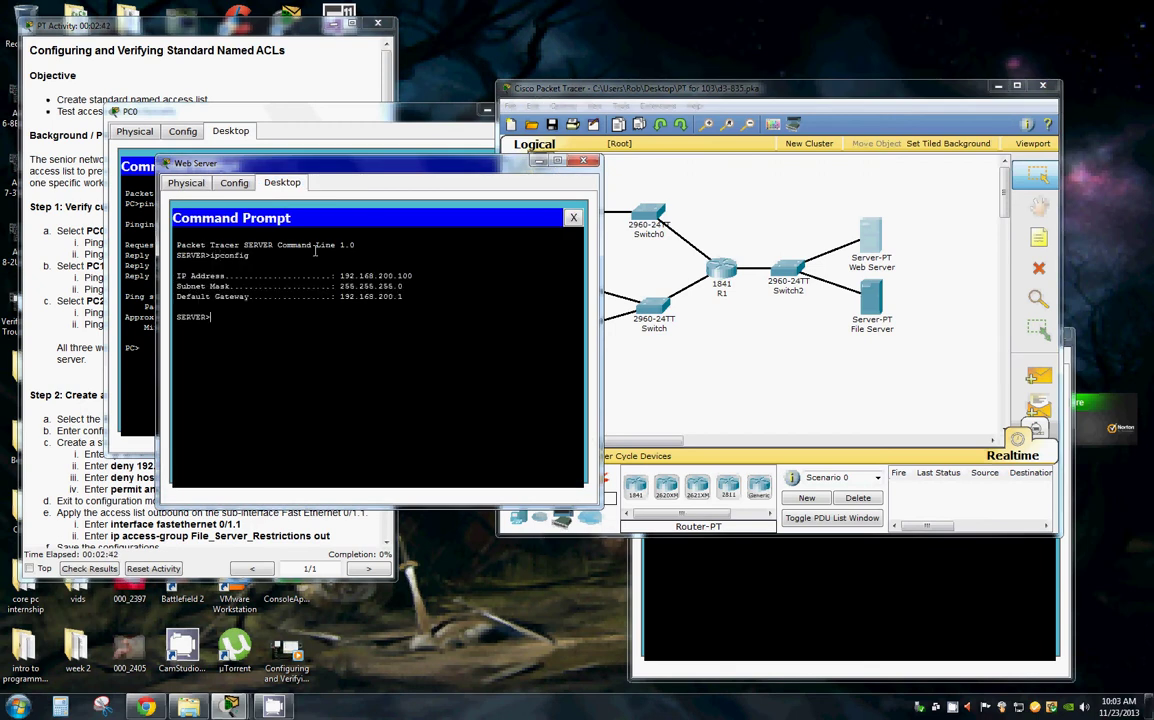
- Ping the Web Server at 192.168.200.100 from PC0's command prompt
left_click_drag(322, 163, 680, 171)
key("Up")
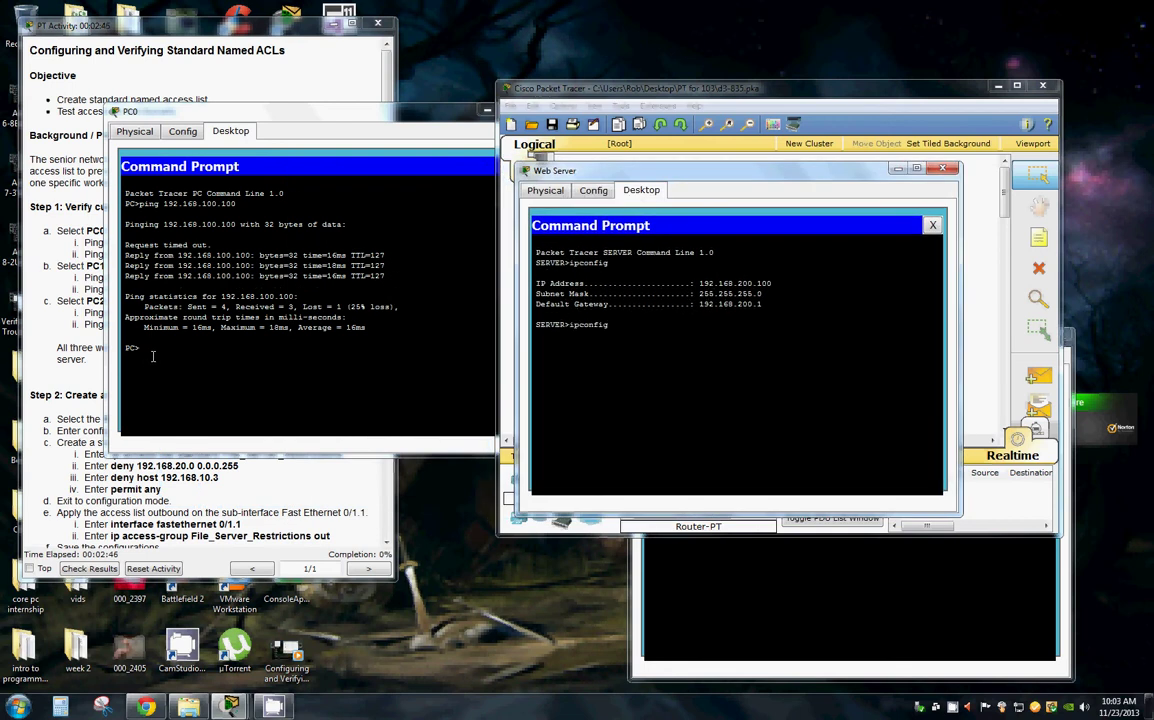
left_click(177, 357)
key("Up")
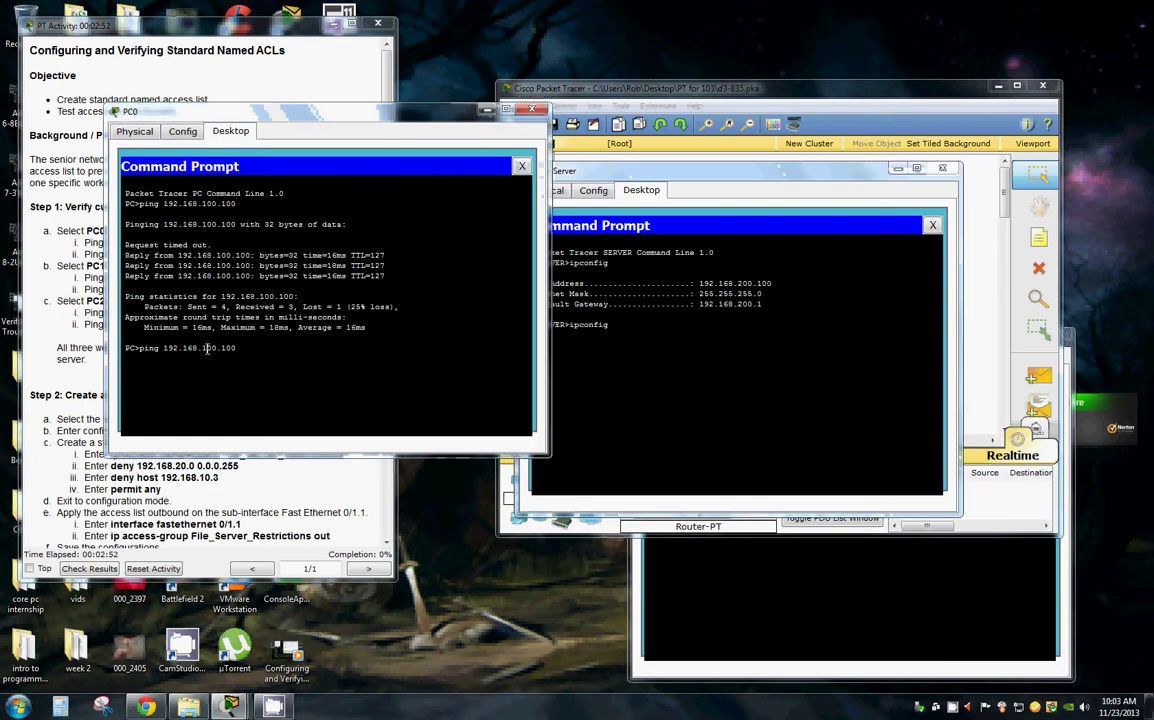
key("BackSpace")
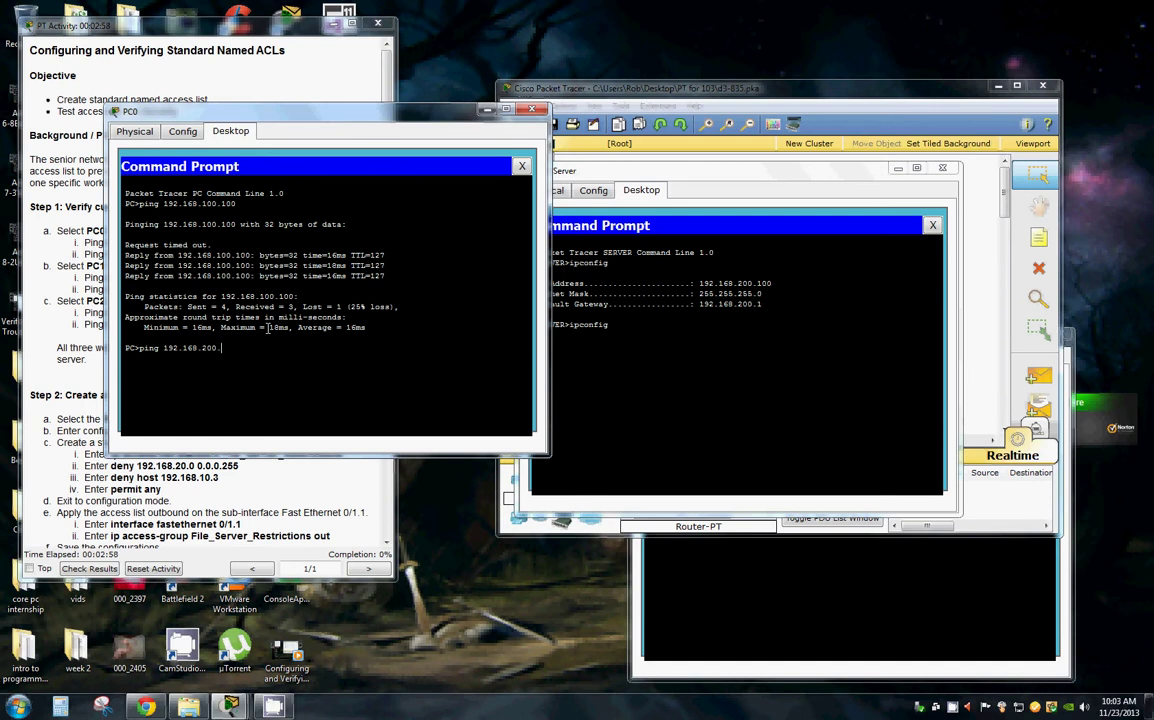
type("100")
key("Return")
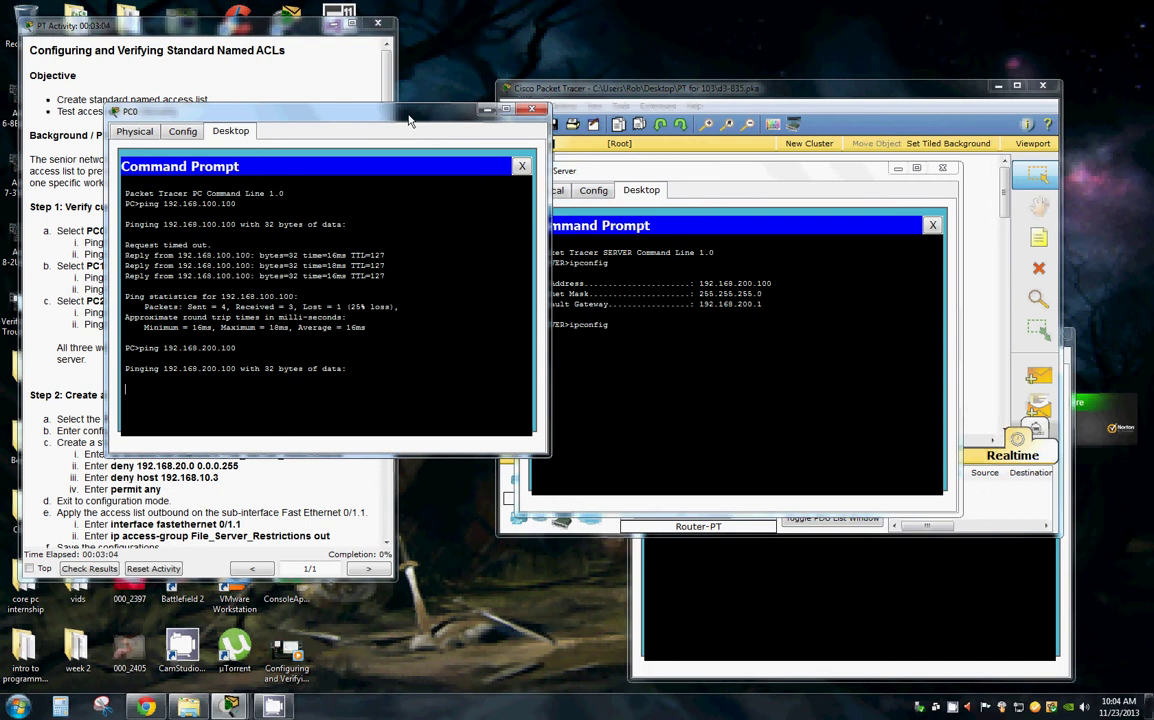
- Rearrange the PC0 and main topology windows so the activity instructions and the network diagram are both uncovered
left_click_drag(372, 110, 704, 102)
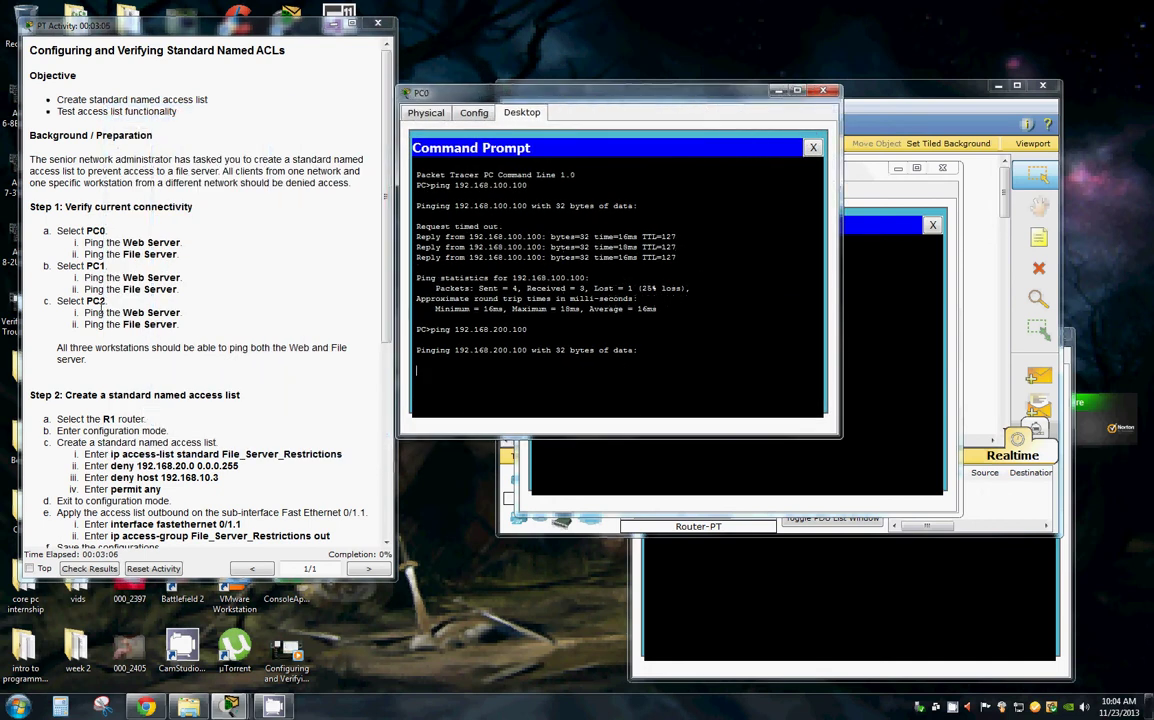
left_click_drag(525, 92, 622, 373)
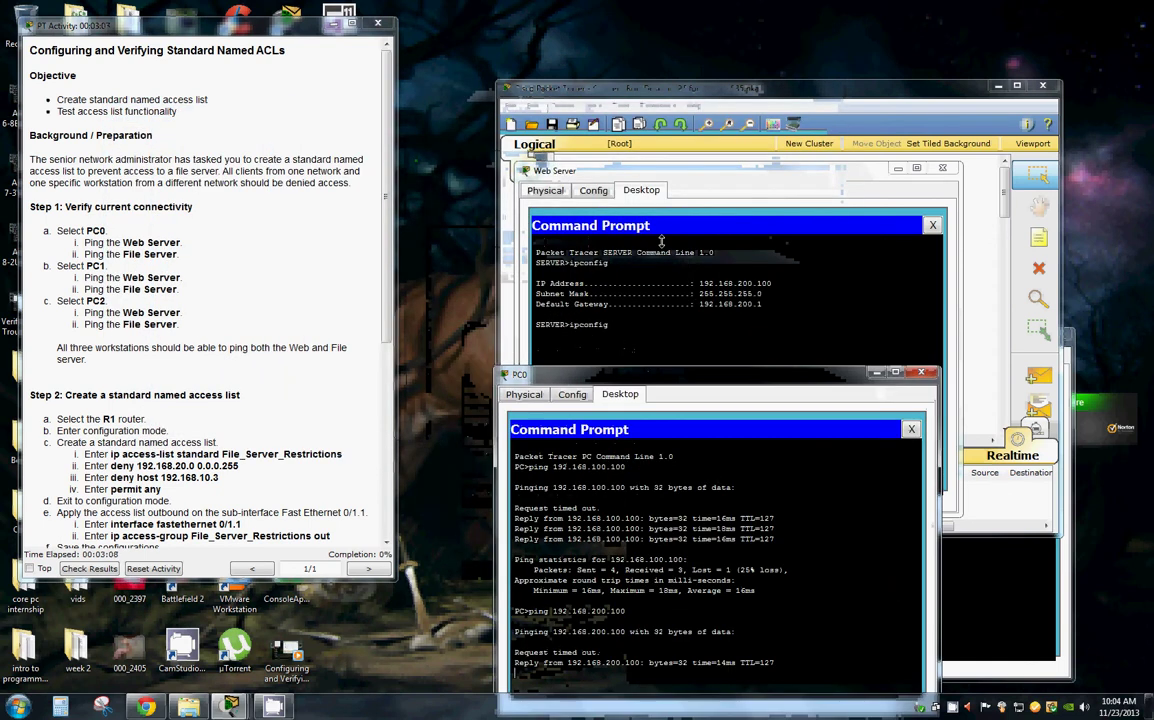
left_click_drag(663, 90, 579, 31)
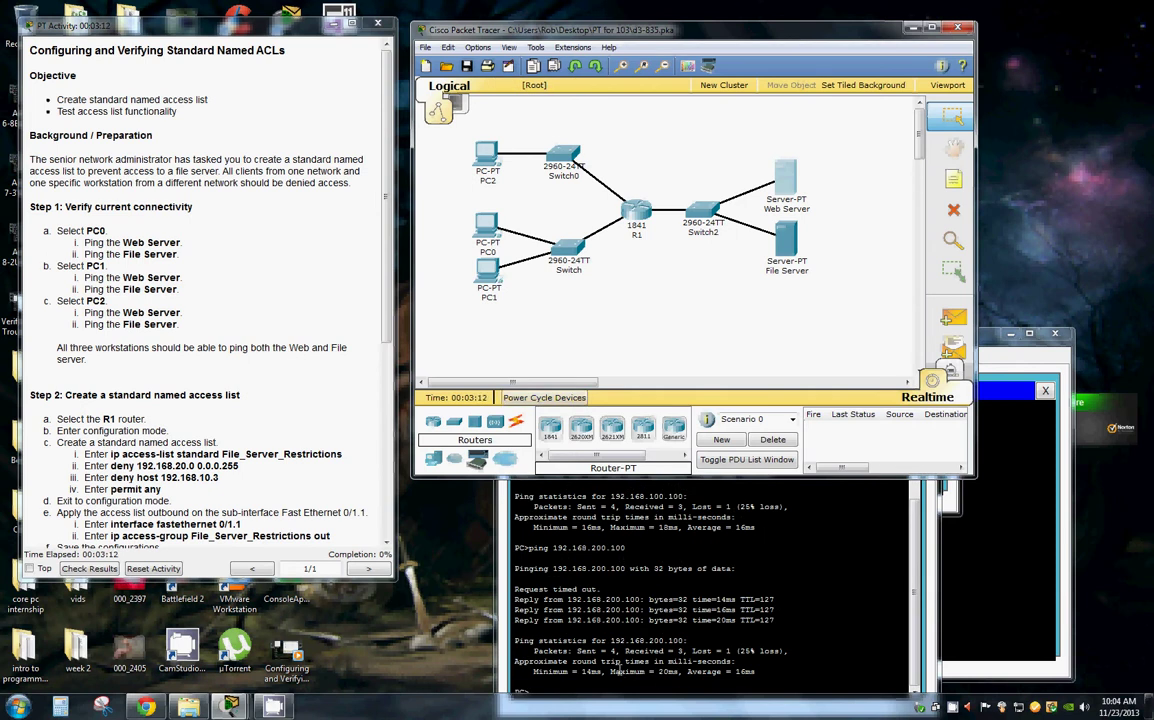
- Ping the File Server at 192.168.100.100 from PC1's command prompt
left_click(481, 275)
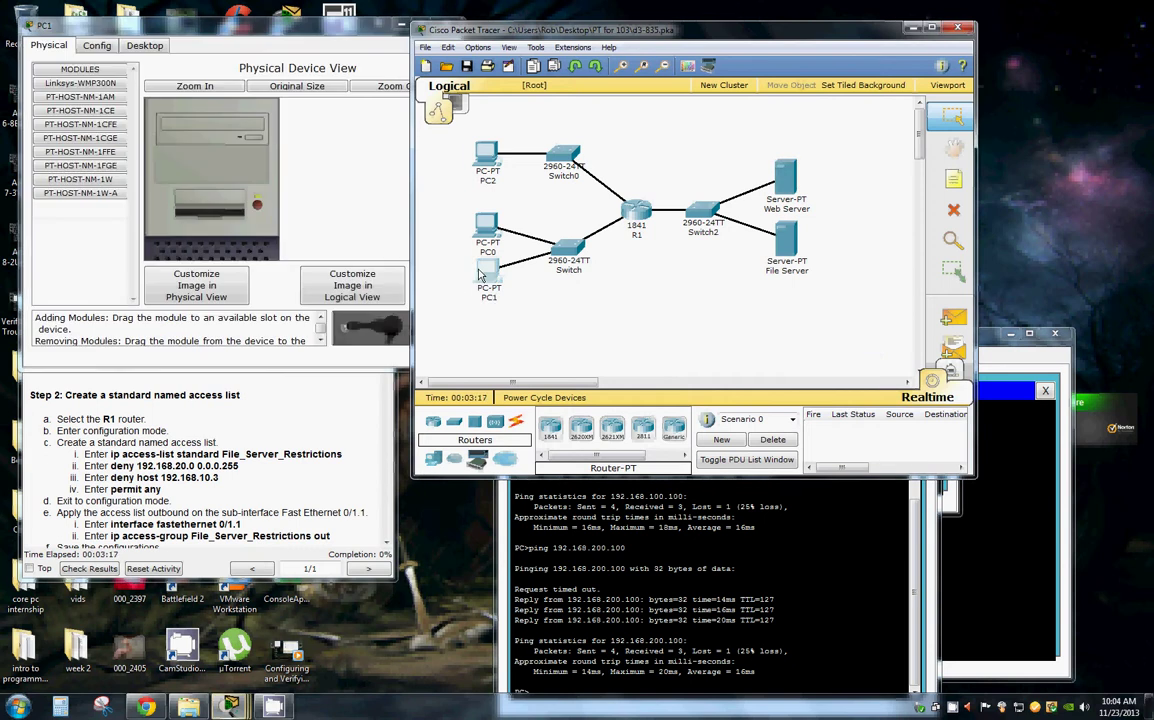
left_click(146, 46)
left_click(300, 110)
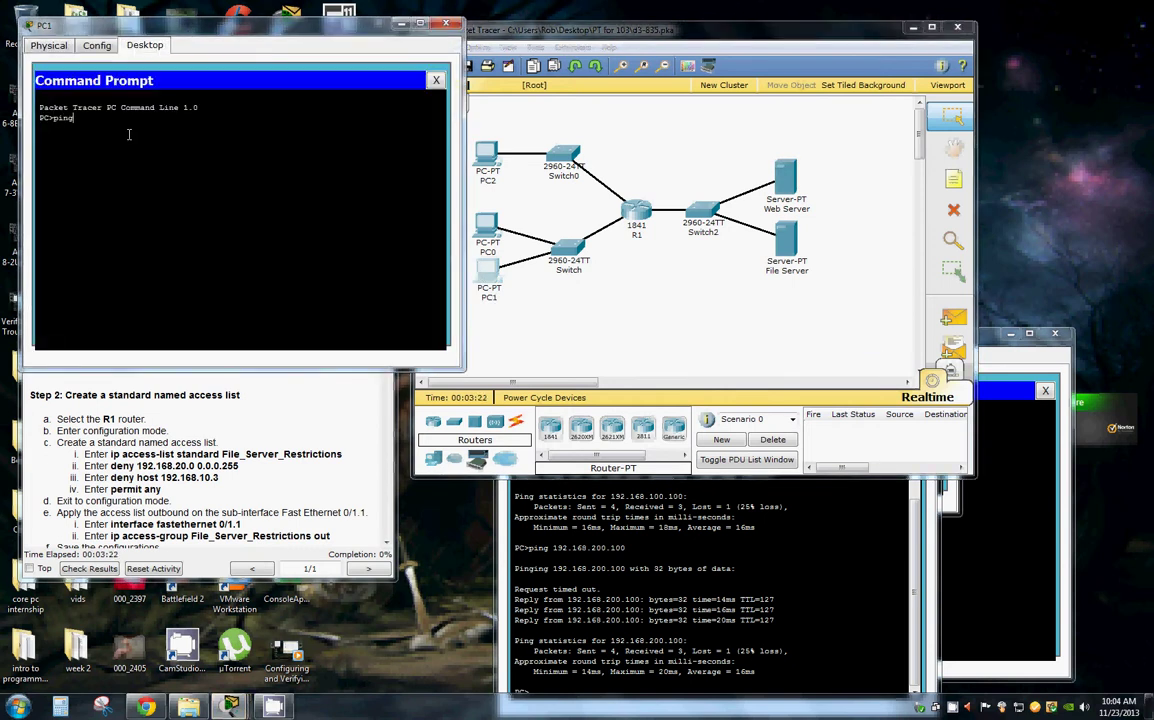
right_click(80, 118)
left_click(117, 146)
key("Return")
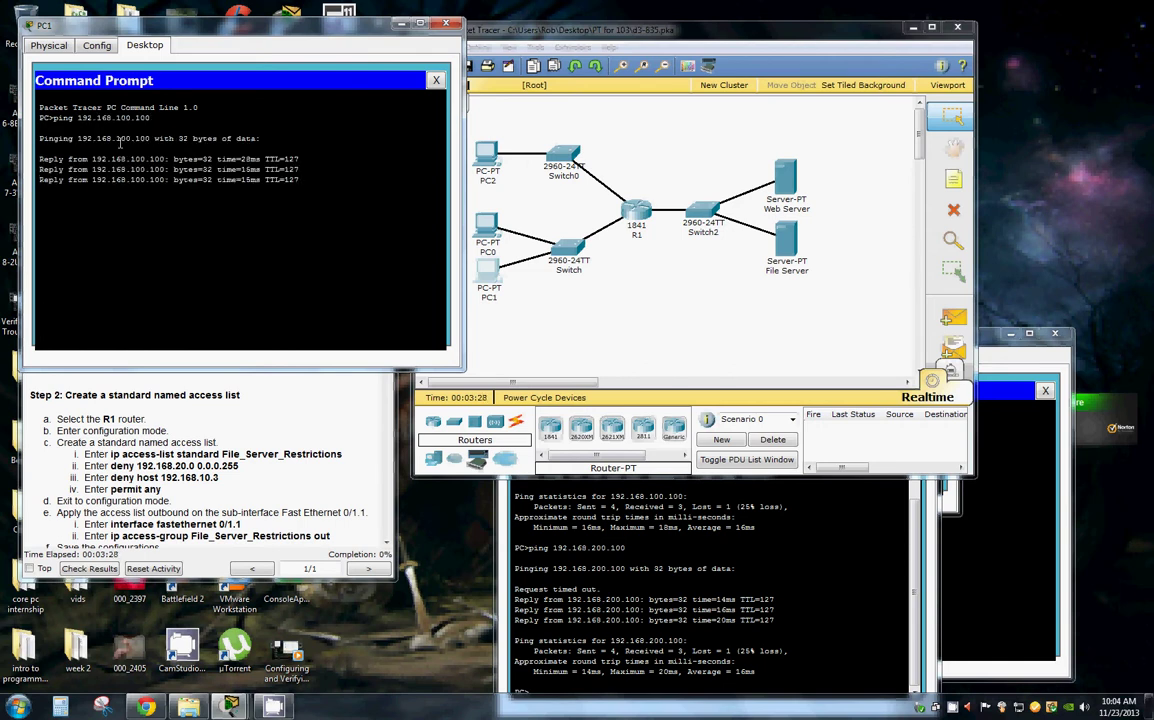
- Ping the Web Server at 192.168.200.100 from PC1, and minimize the PC1 window
key("Up")
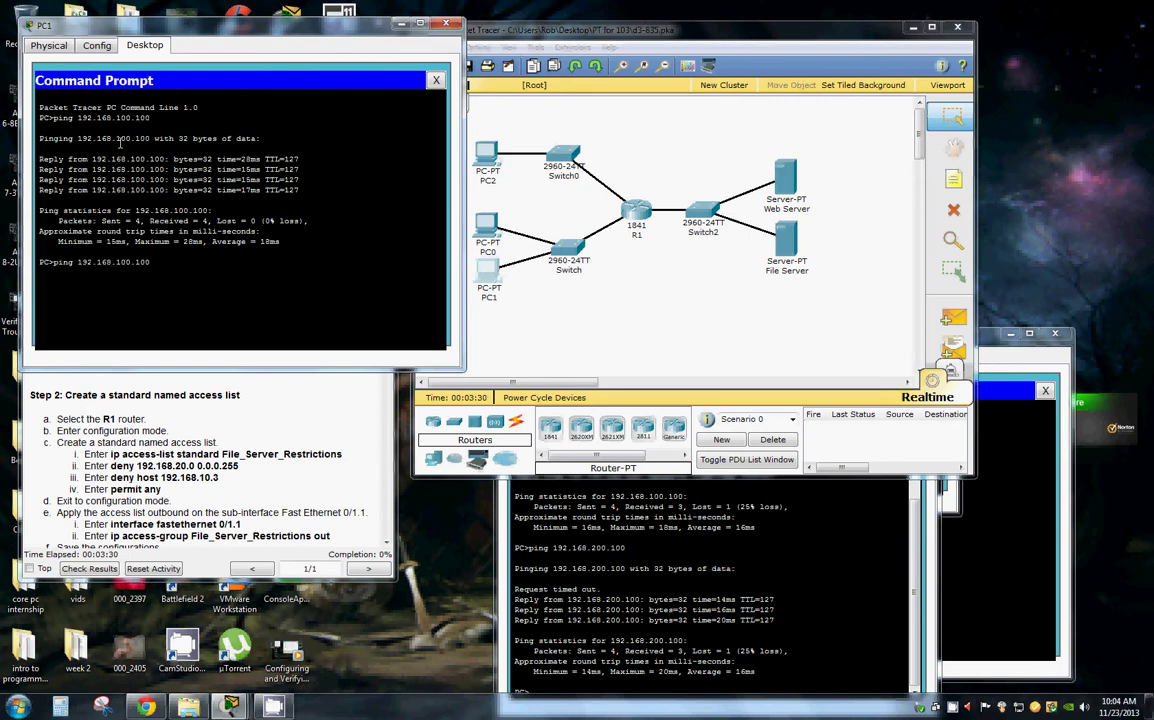
key("BackSpace")
key("BackSpace")
key("BackSpace")
key("BackSpace")
key("BackSpace")
type("200.100")
key("Return")
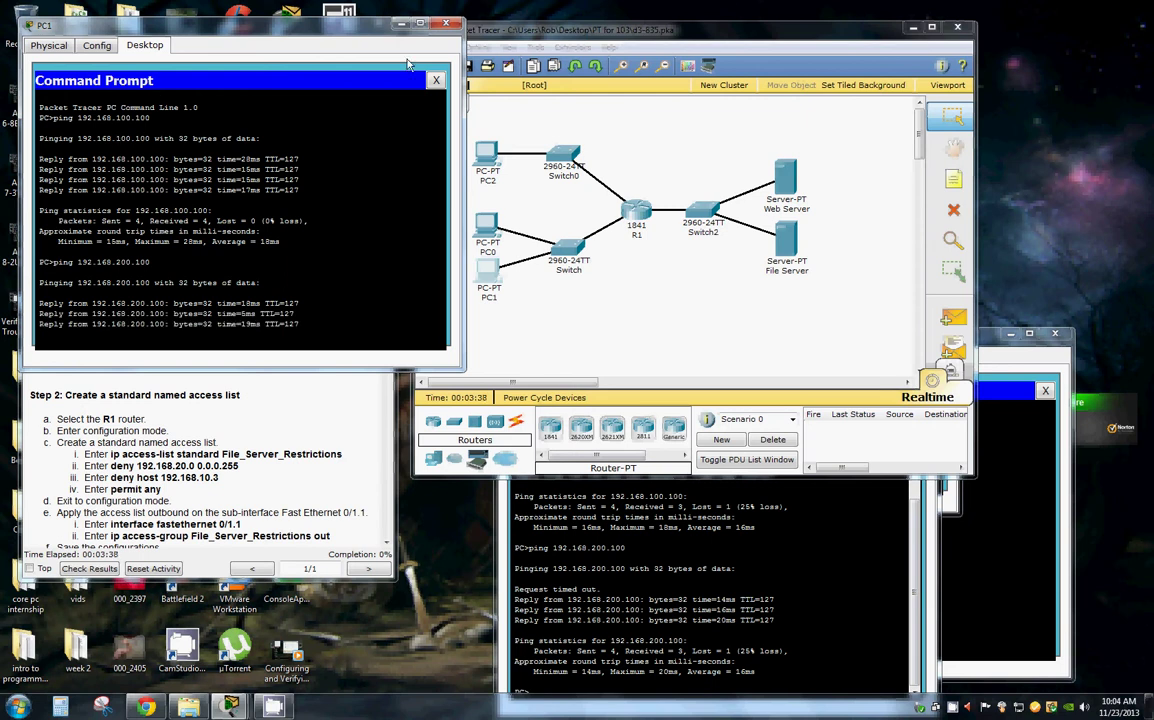
left_click(400, 25)
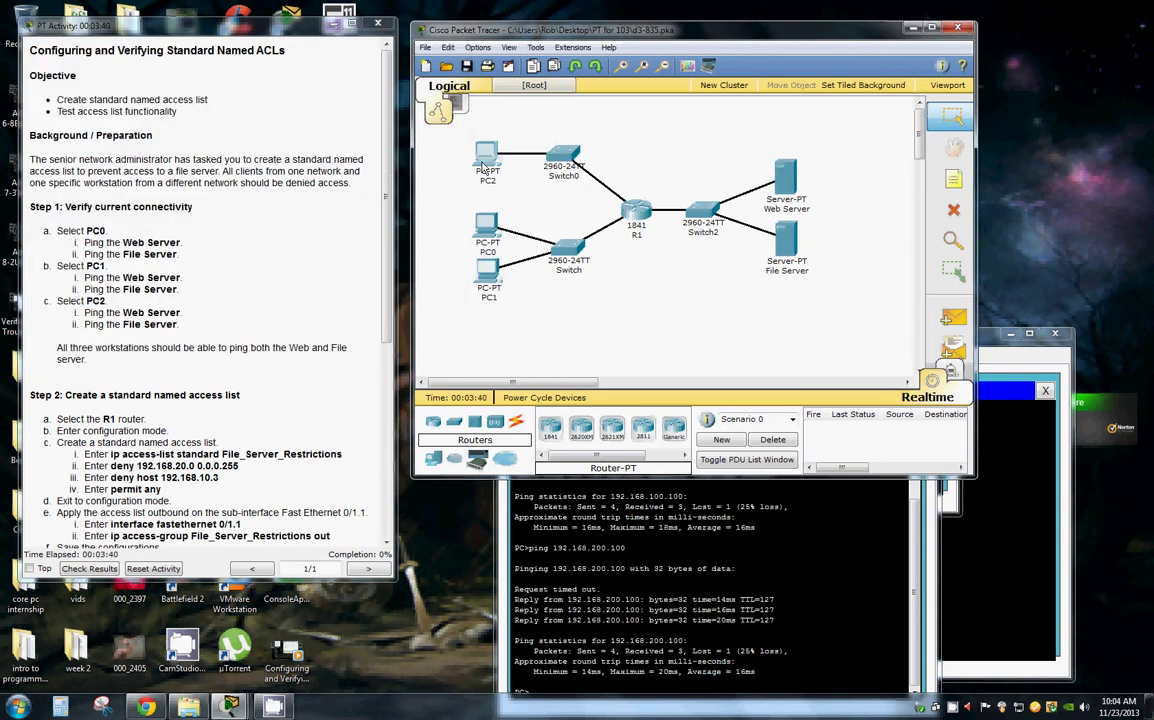
- Ping the File Server at 192.168.100.100 from PC2's command prompt
left_click(487, 155)
left_click(144, 45)
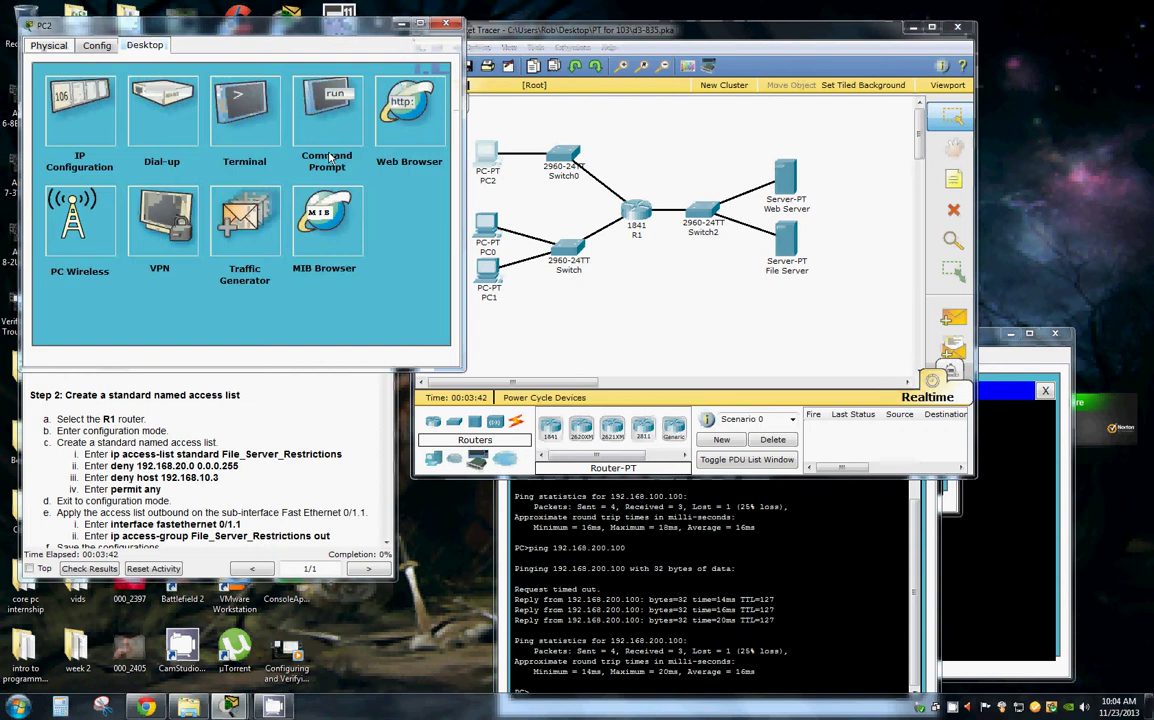
left_click(291, 102)
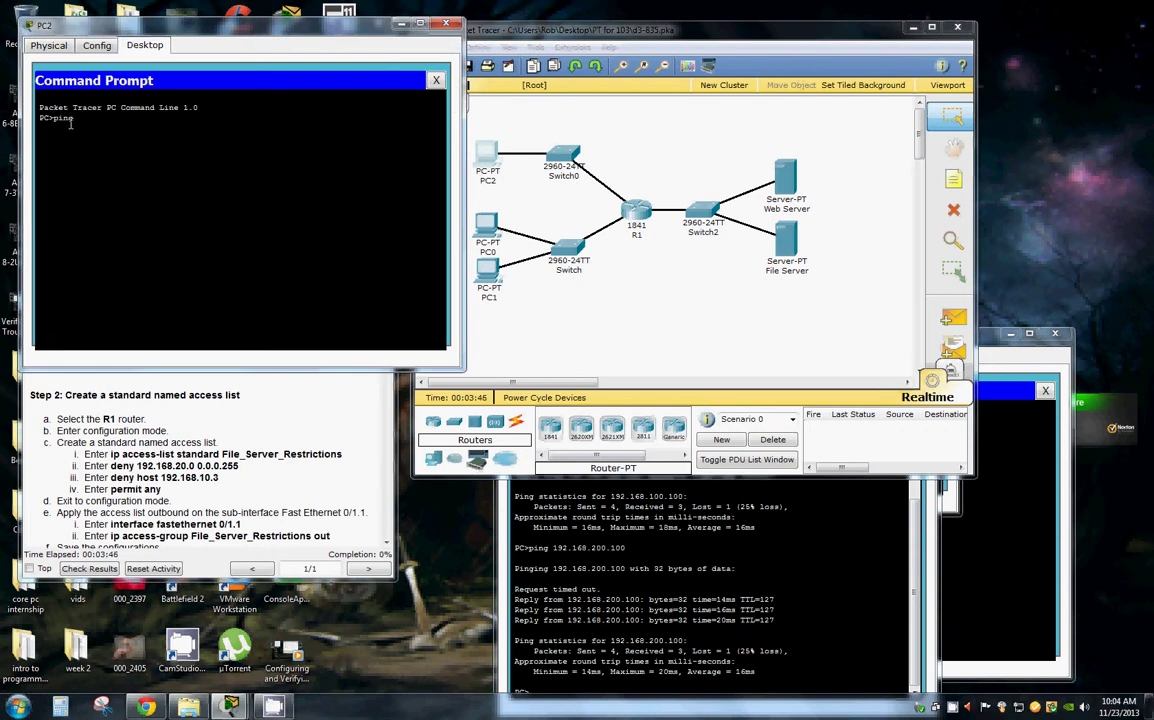
type("ping 192.168.100.100")
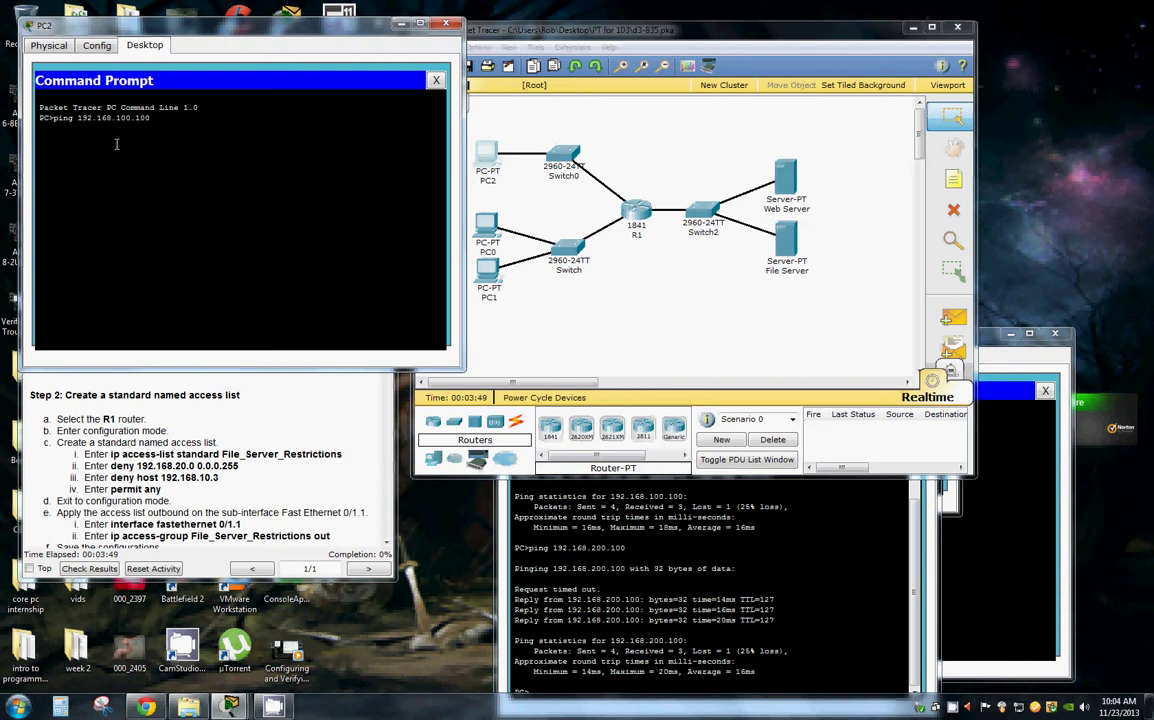
key("Return")
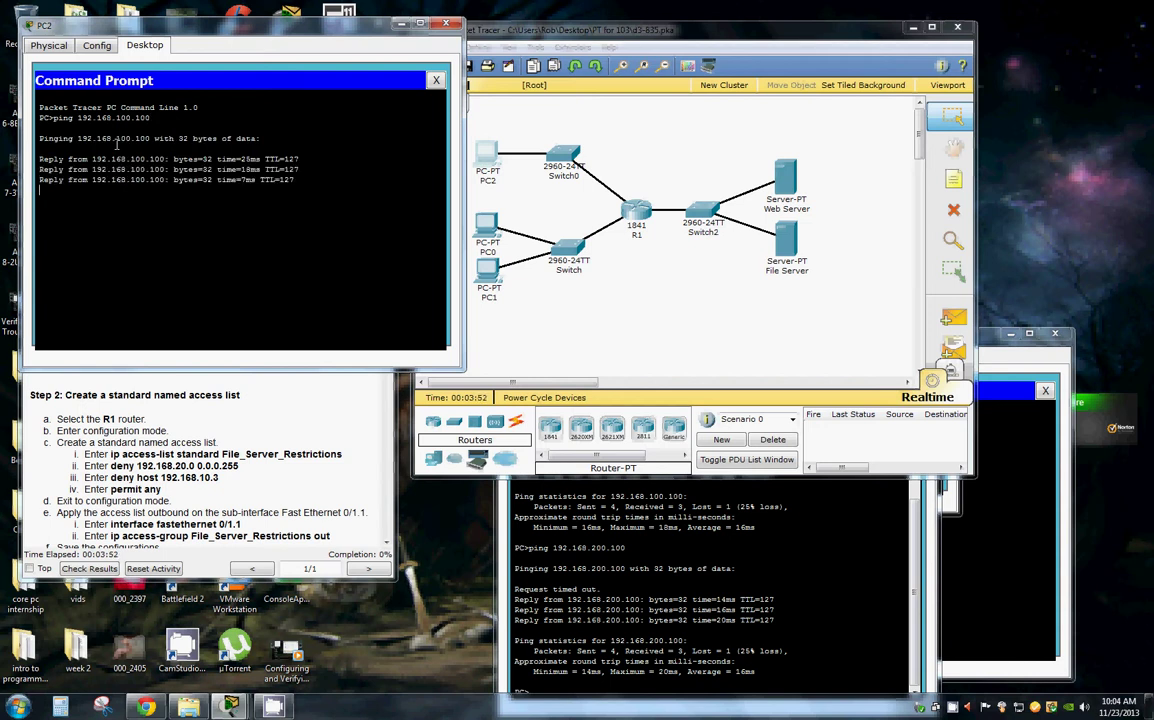
- Ping the Web Server at 192.168.200.100 from PC2's command prompt
key("Up")
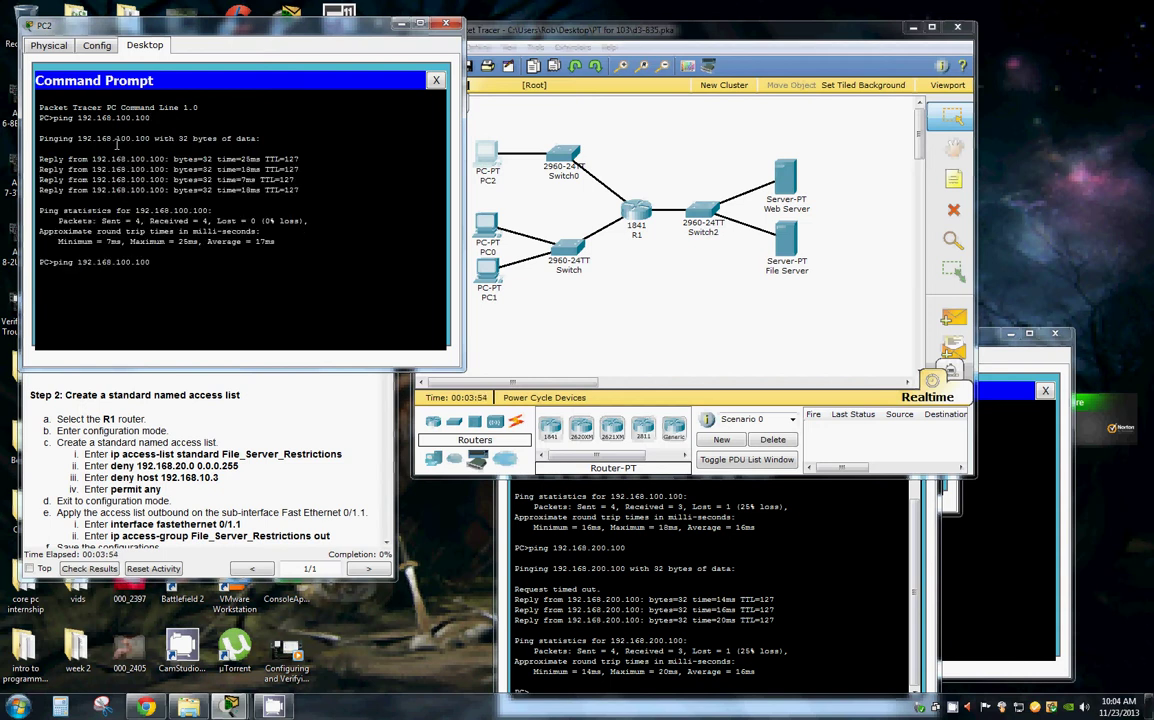
key("BackSpace")
key("BackSpace")
key("BackSpace")
type("200.10")
key("Return")
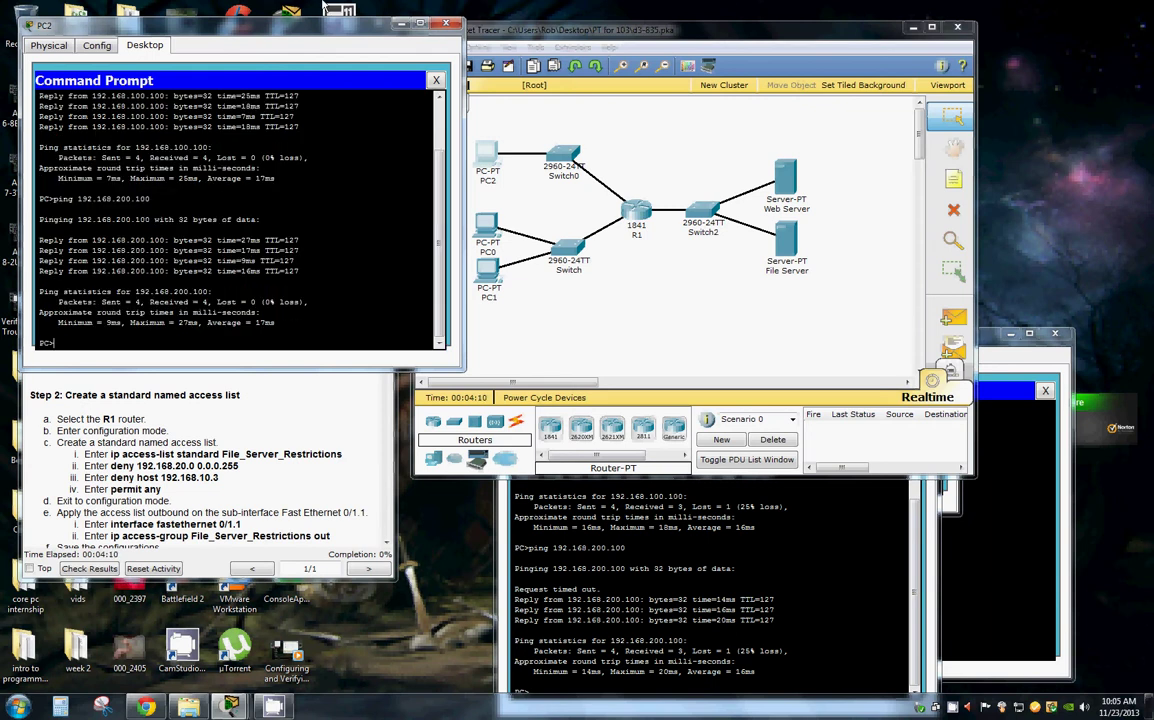
- Move the PC2 window clear of the activity instructions and the network diagram, with the Step 2 instructions in view
left_click_drag(348, 22, 860, 40)
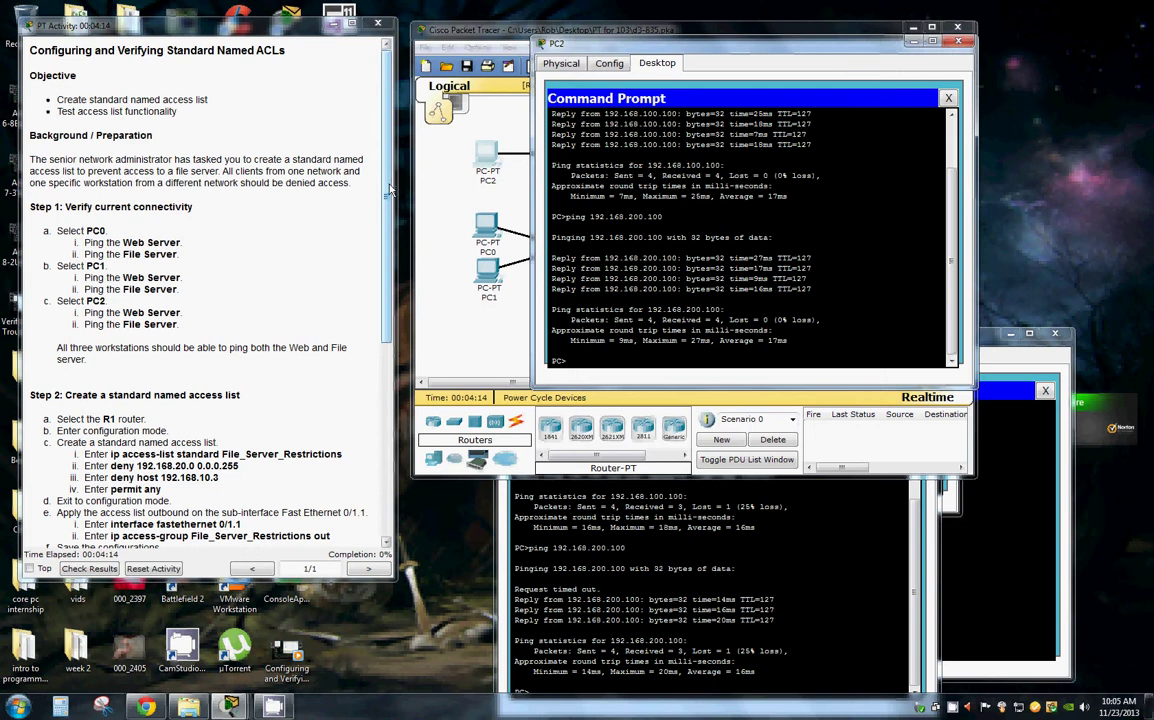
scroll(355, 172, "down", 3)
scroll(398, 240, "down", 2)
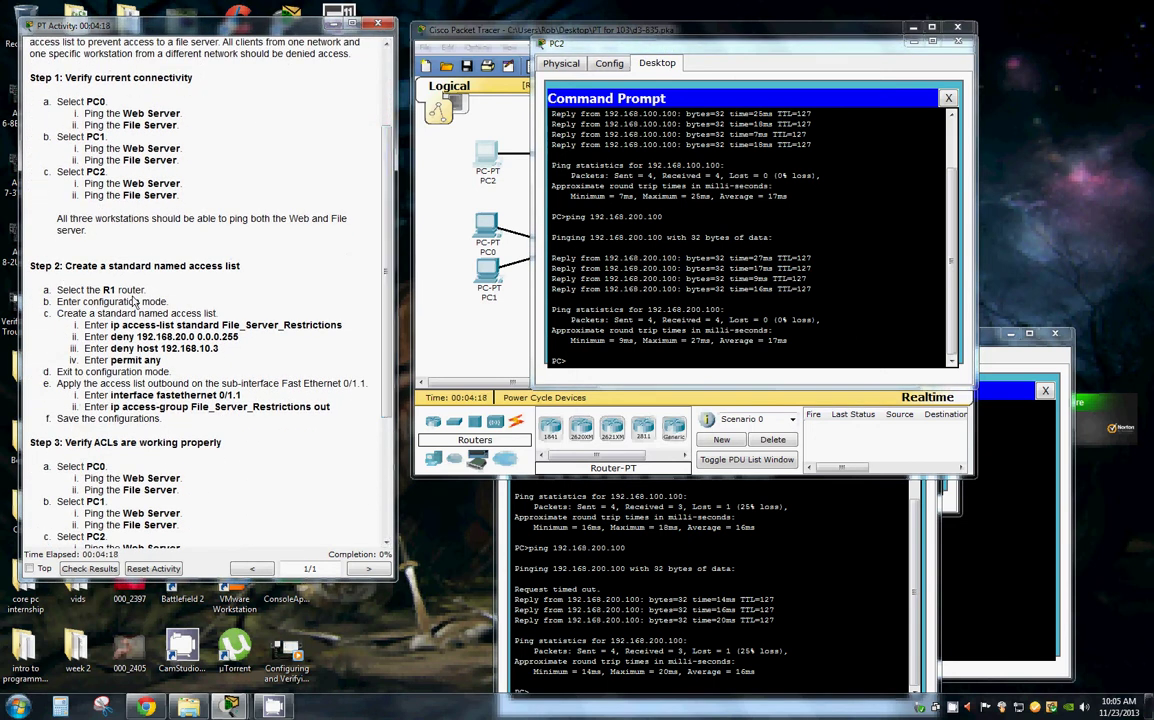
left_click_drag(629, 50, 567, 341)
- Open router R1's command line and enter global configuration mode with en and conf t
left_click(638, 228)
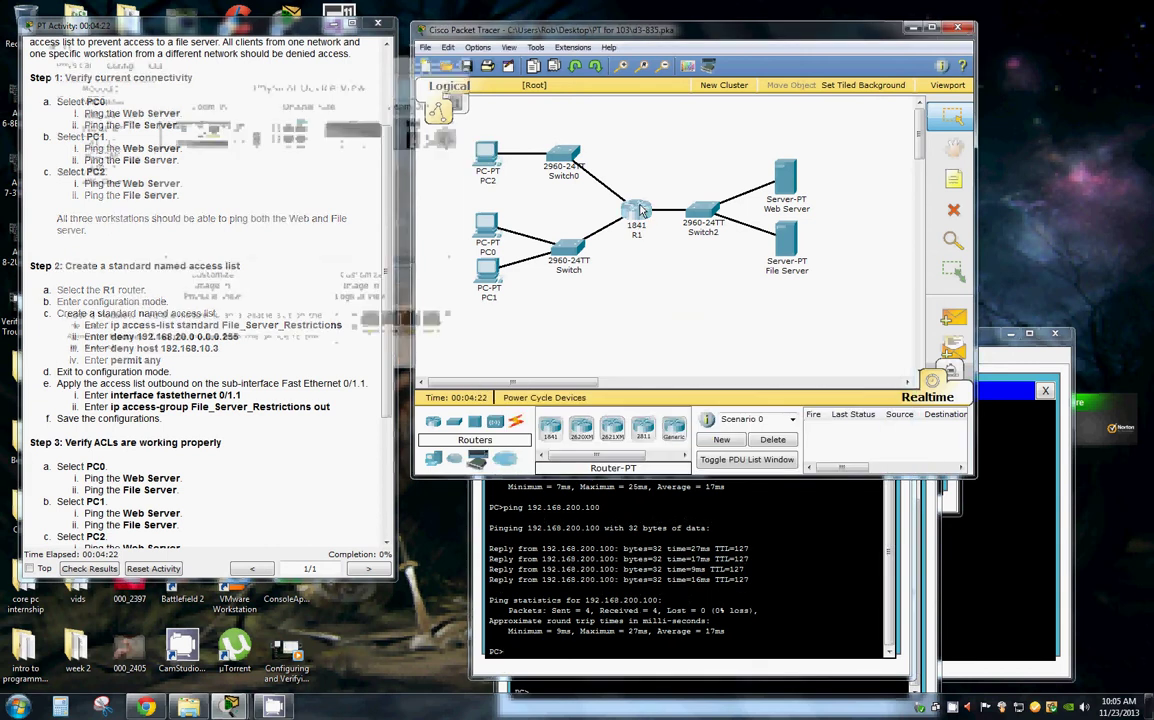
left_click(150, 63)
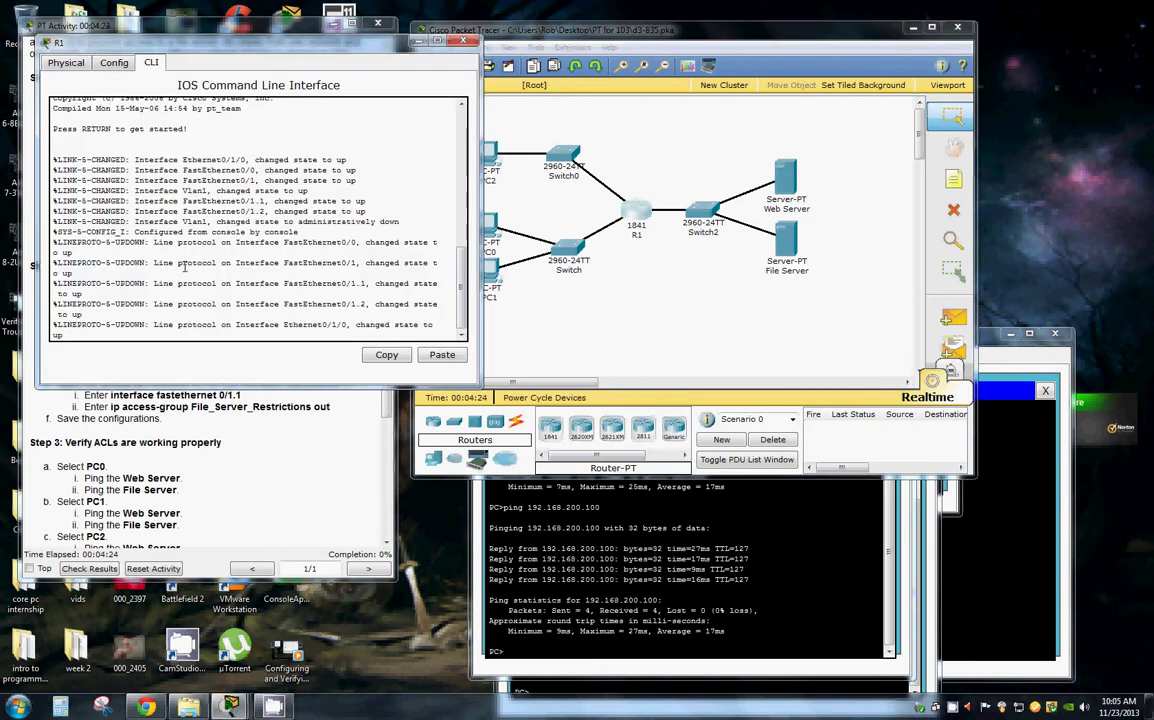
key("Return")
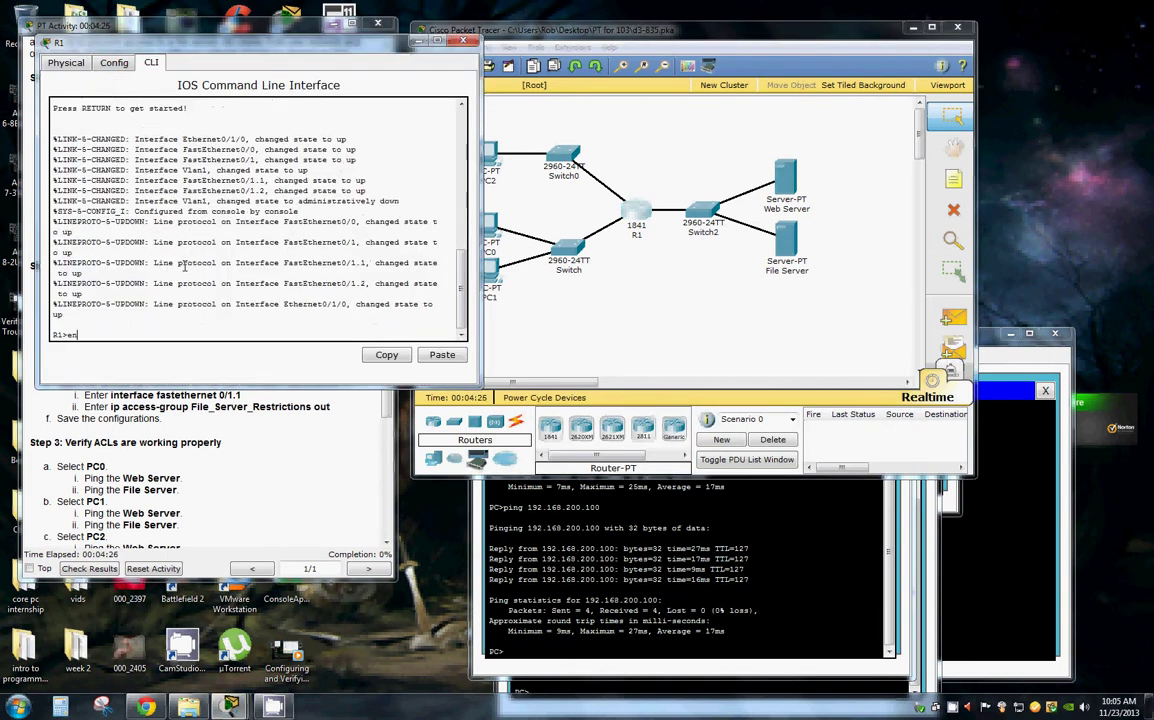
type("en")
key("Return")
type("conf t")
key("Return")
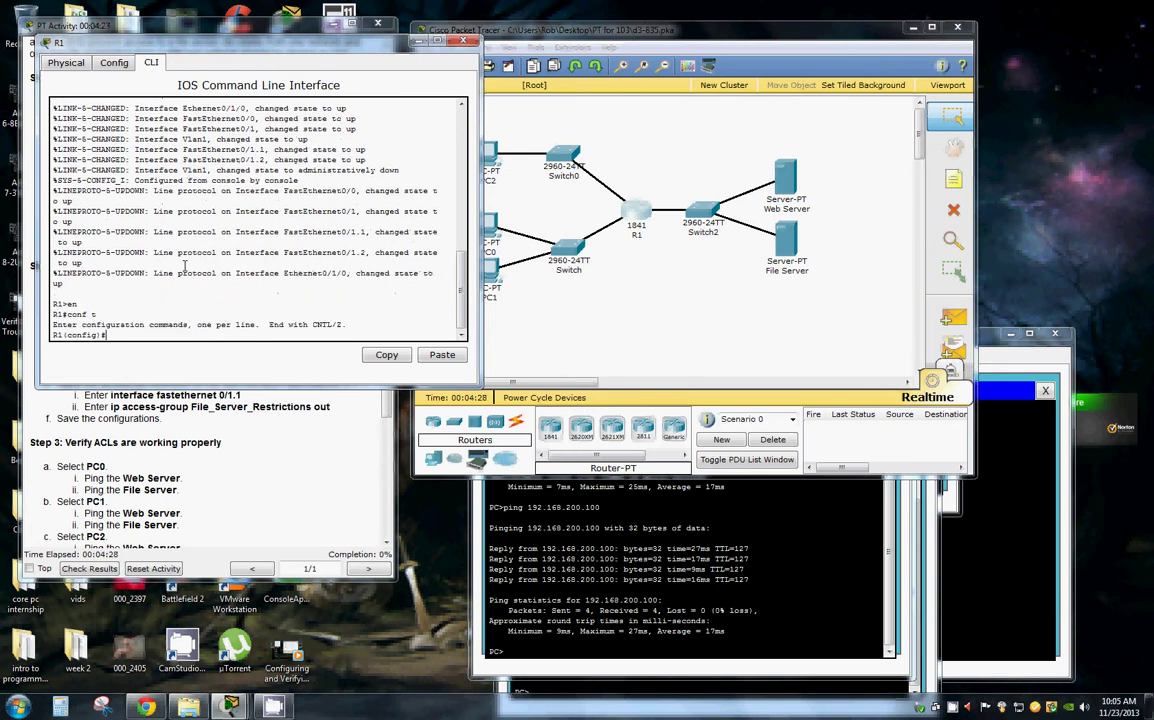
- Uncover the instructions beside R1's console and create the standard named access list File_Server_Restrictions by copying its command from them
left_click_drag(293, 48, 666, 51)
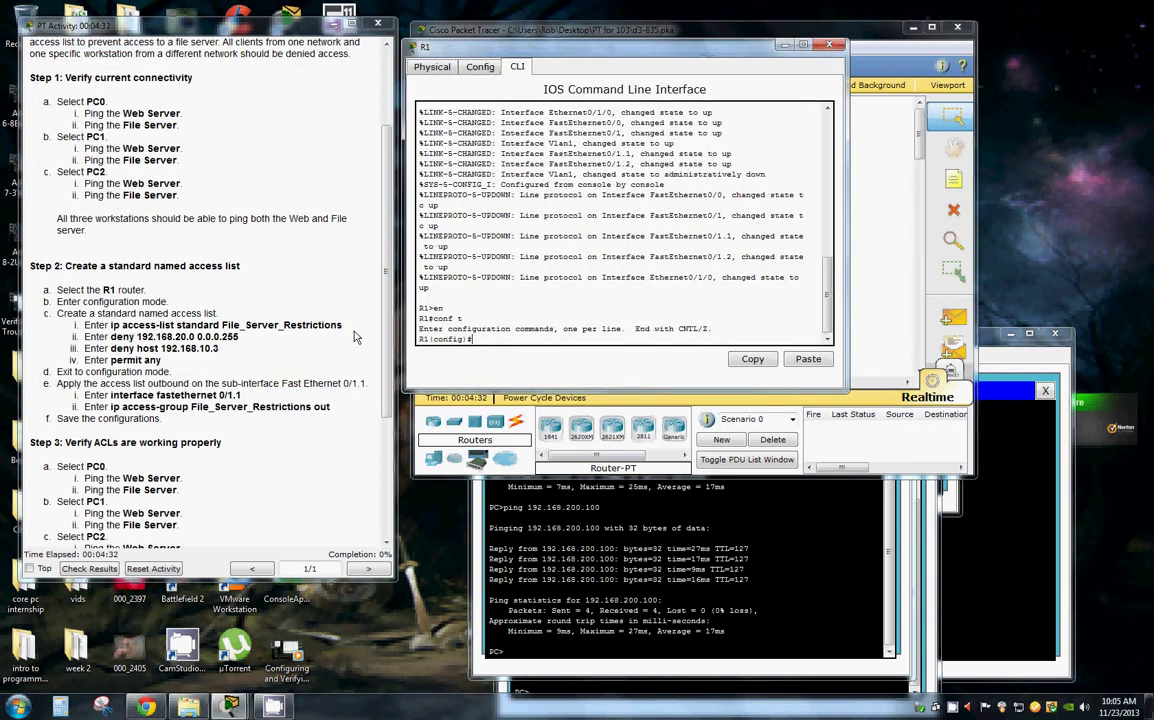
left_click_drag(353, 324, 108, 326)
key("ctrl+c")
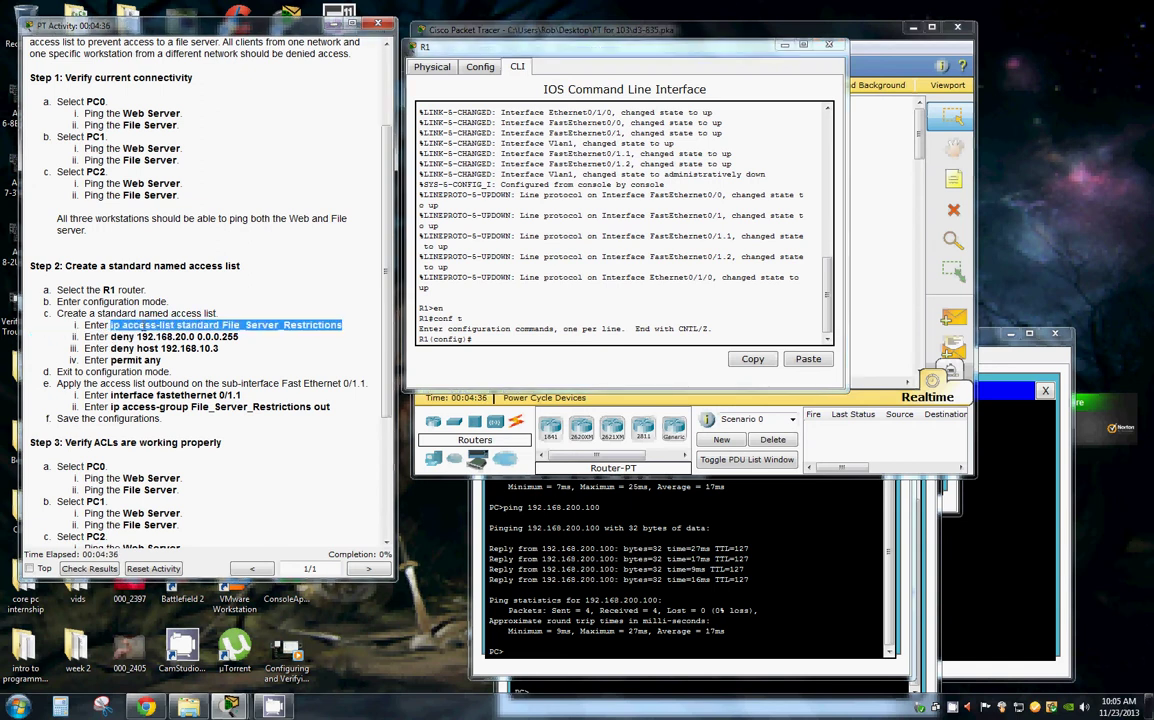
left_click(487, 338)
right_click(505, 352)
left_click(527, 366)
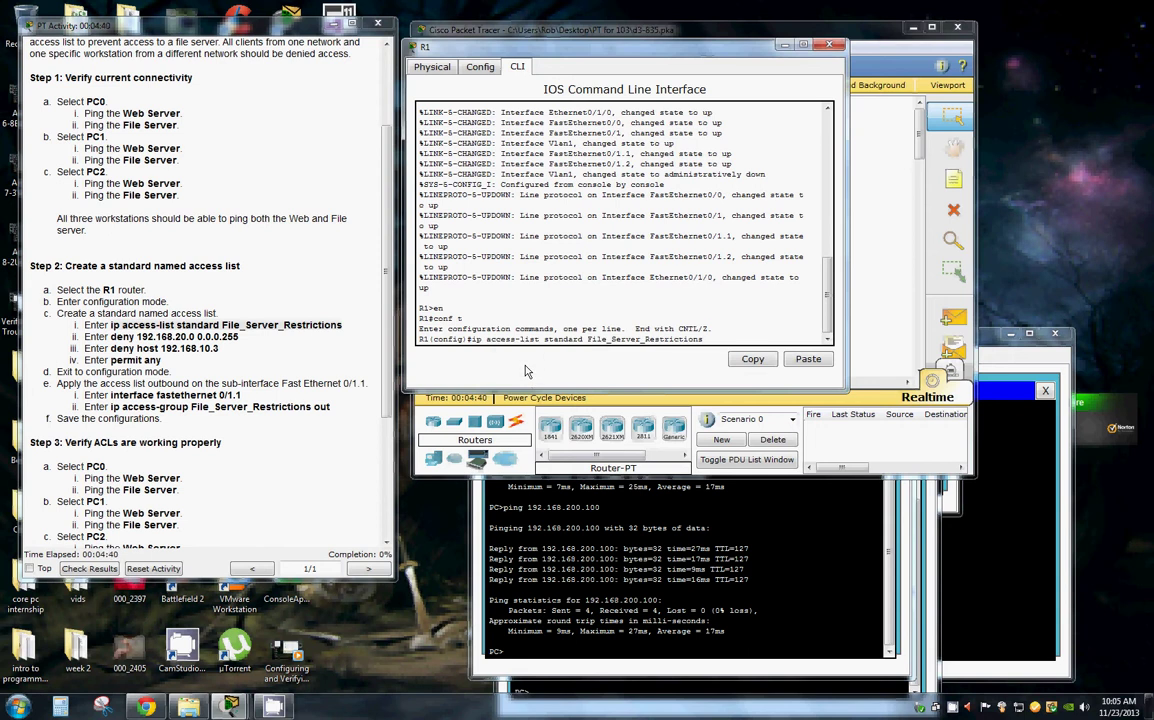
key("Return")
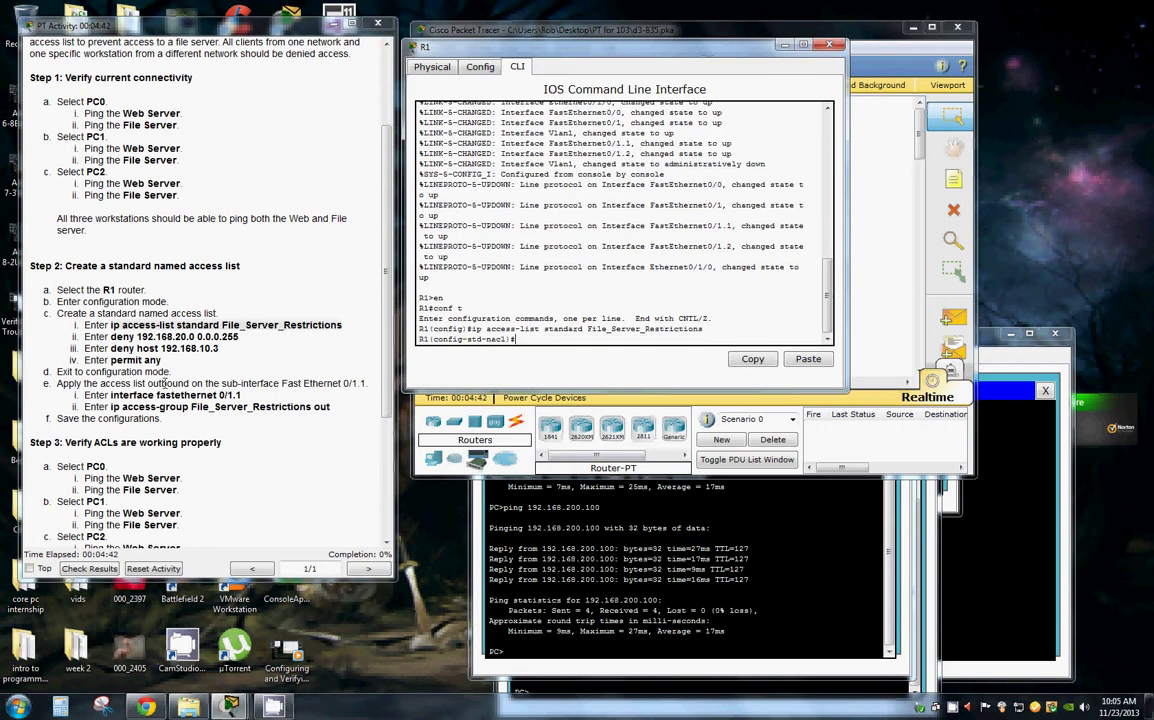
- Add the entry deny 192.168.20.0 0.0.0.255 to the File_Server_Restrictions access list
left_click_drag(240, 338, 110, 338)
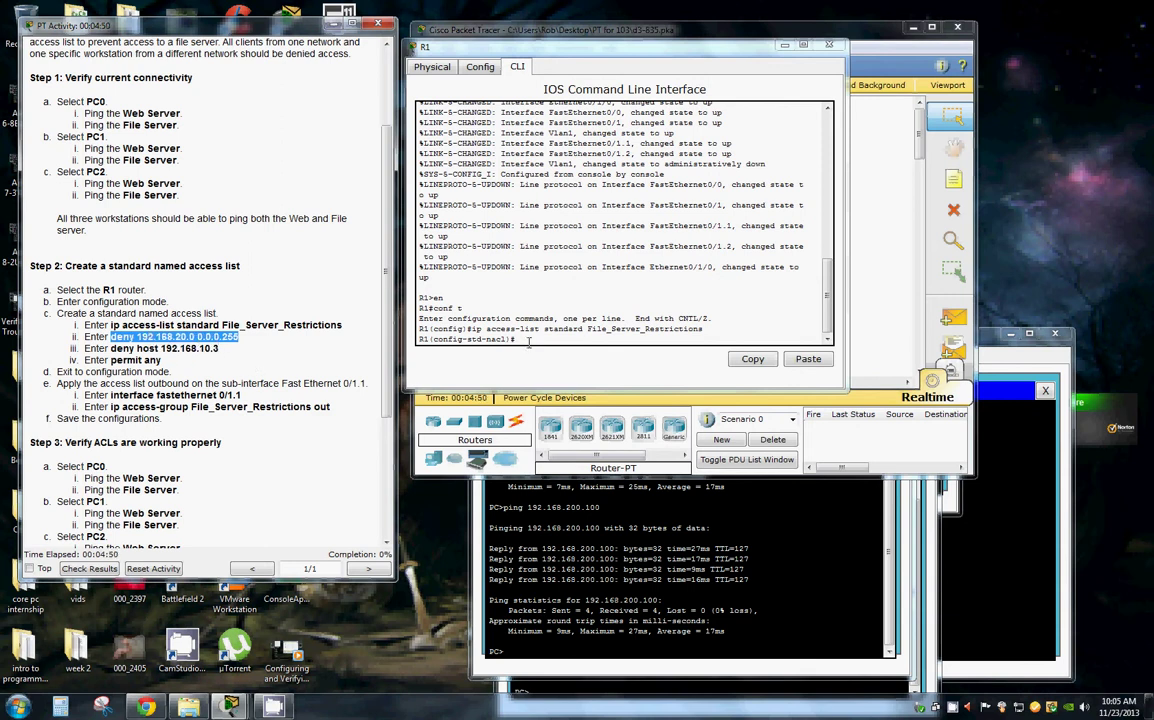
right_click(477, 305)
left_click(505, 330)
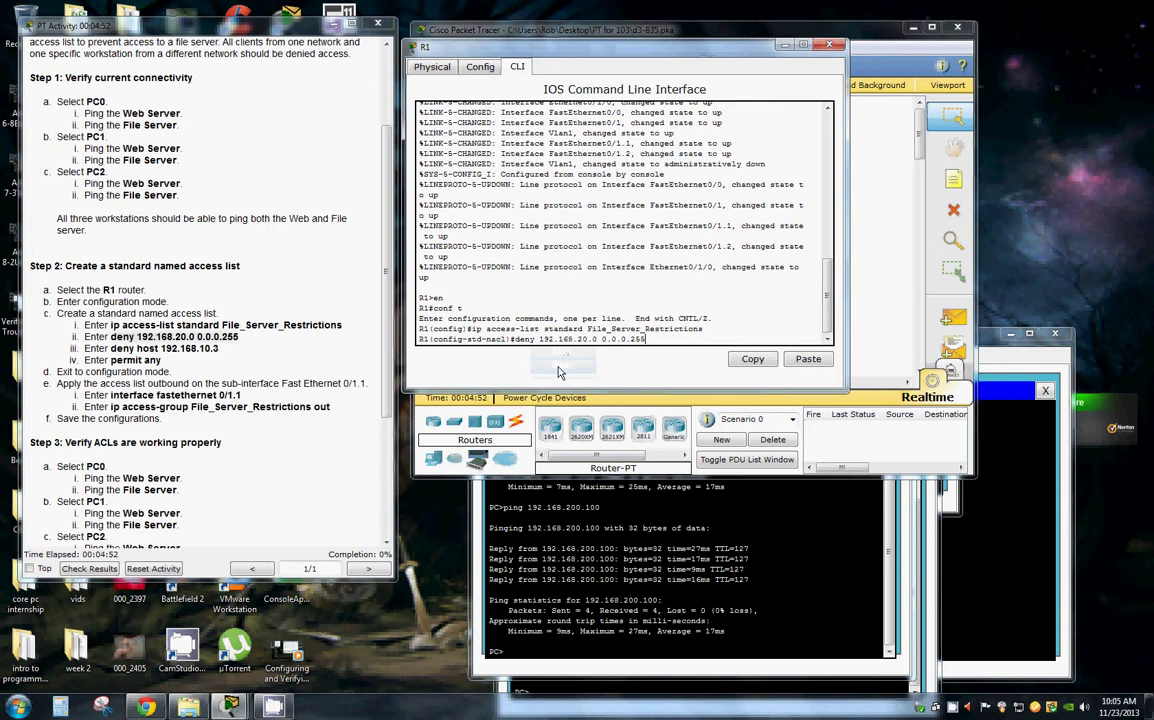
key("Return")
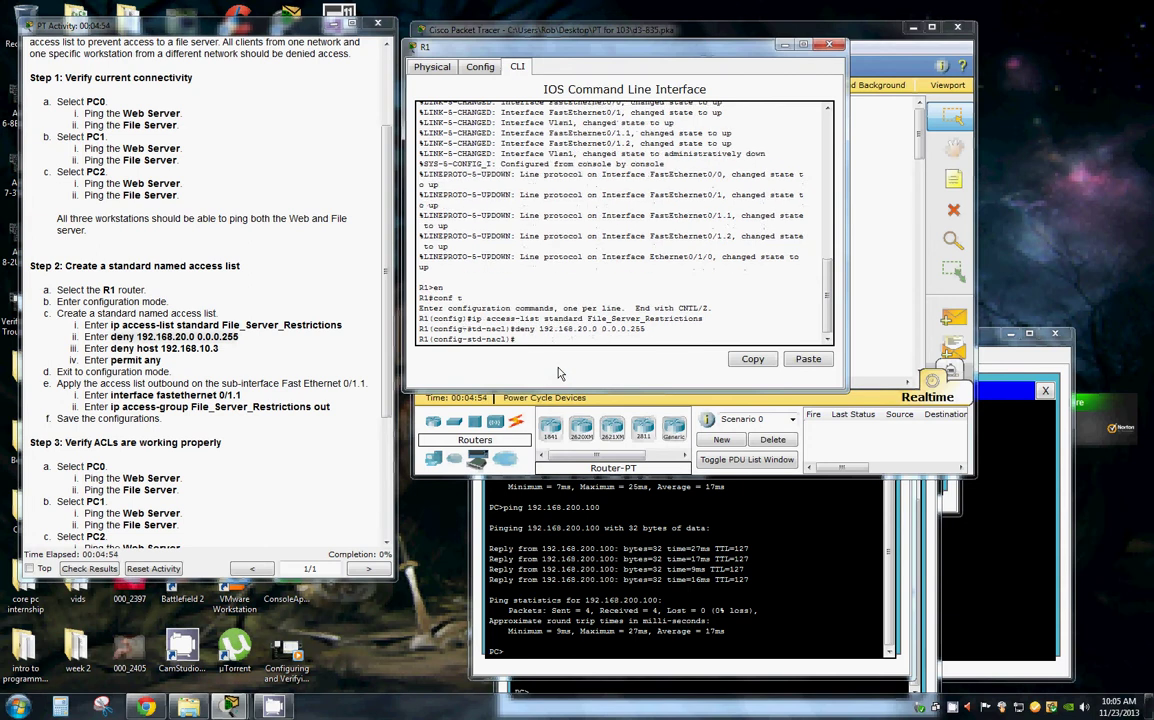
- Add the entry deny host 192.168.10.3 to the File_Server_Restrictions access list
left_click_drag(219, 349, 112, 349)
key("ctrl+c")
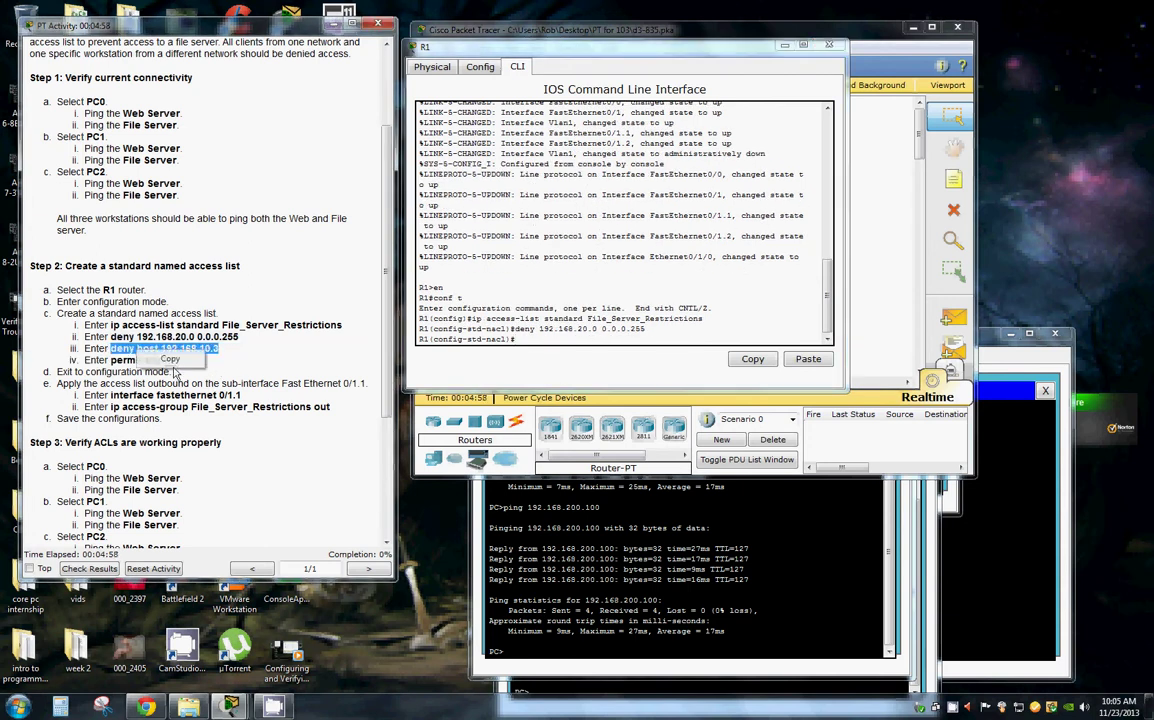
left_click(522, 338)
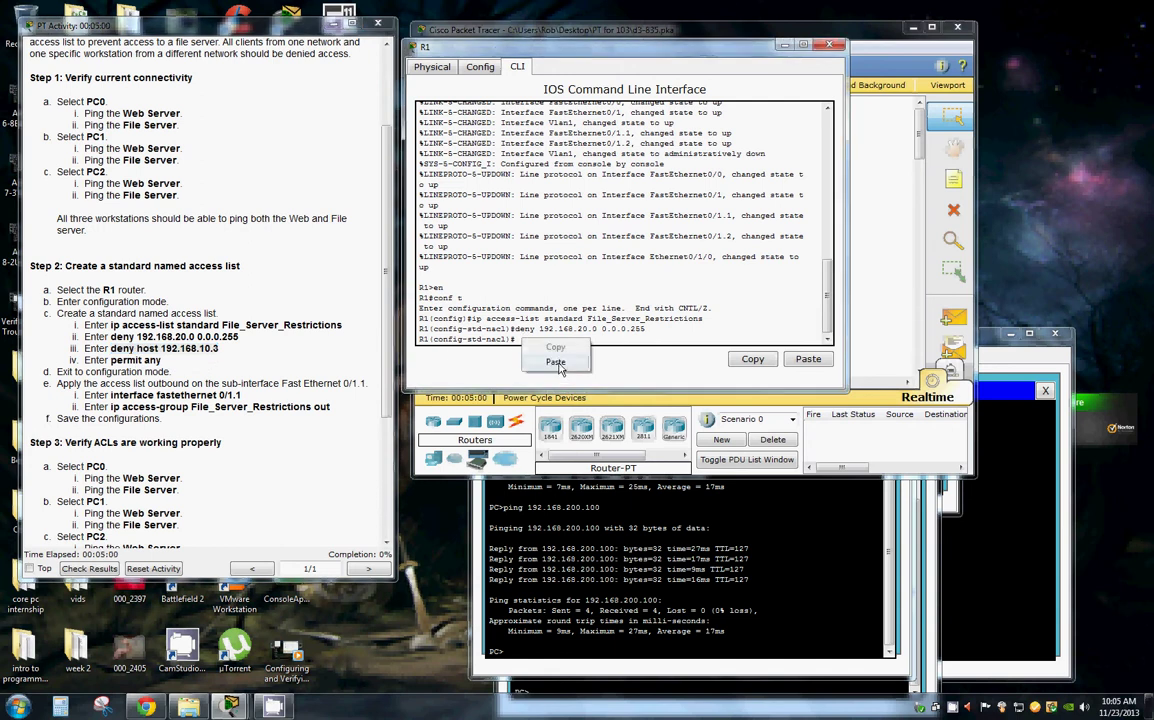
left_click(556, 361)
key("Return")
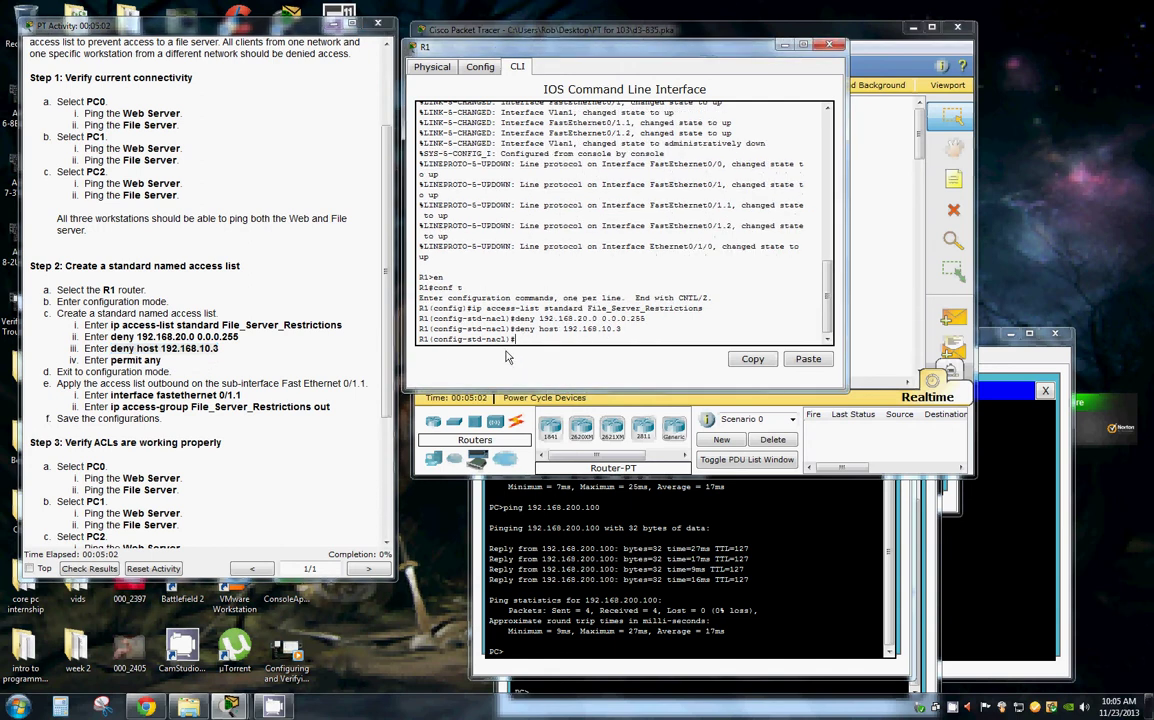
- Add the entry permit any to the access list and exit back to R1's global configuration mode
left_click_drag(163, 364, 110, 361)
key("ctrl+c")
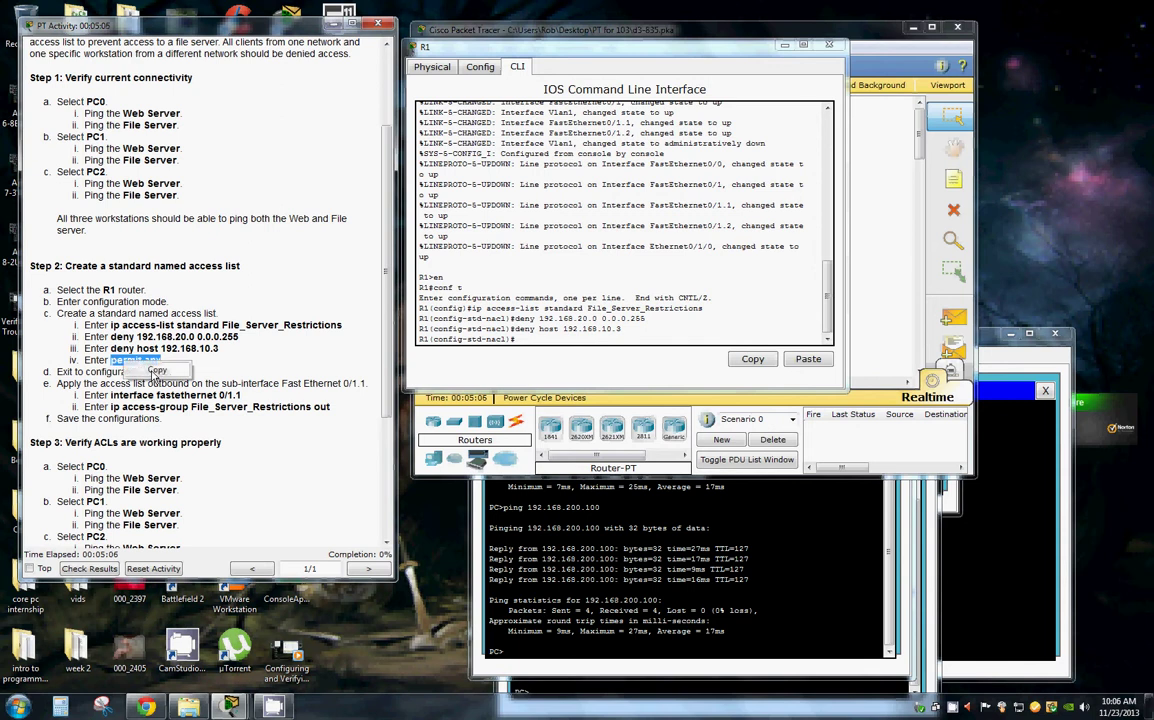
left_click(529, 340)
right_click(529, 341)
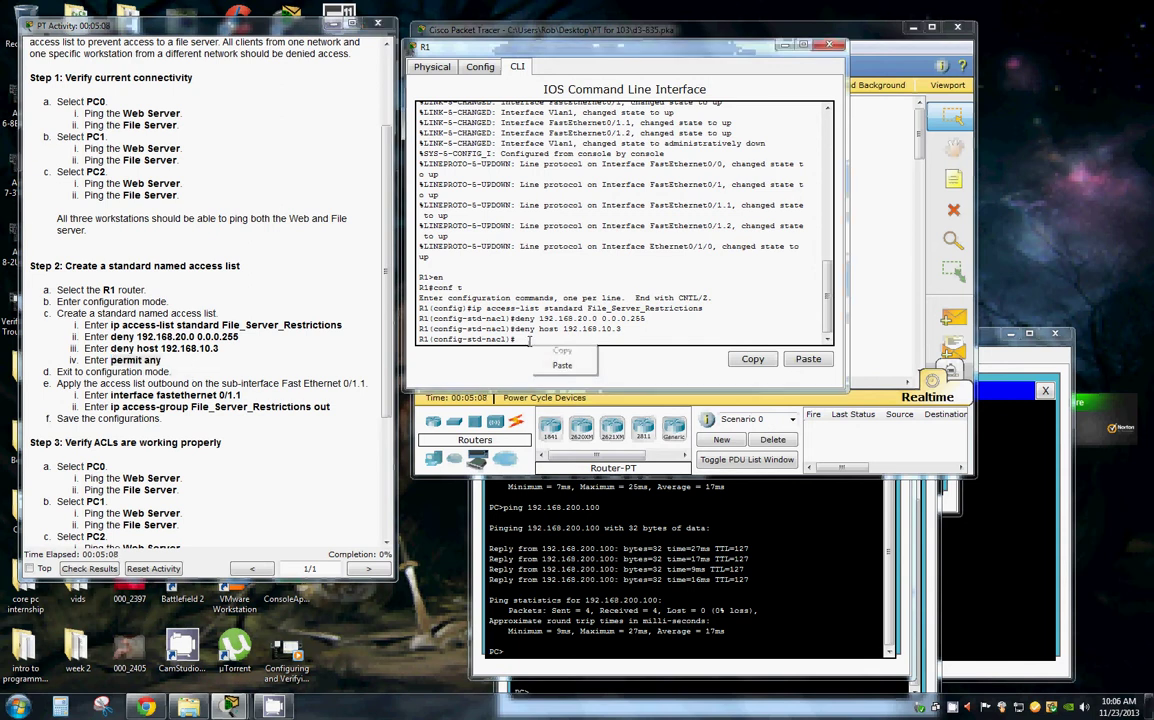
left_click(562, 365)
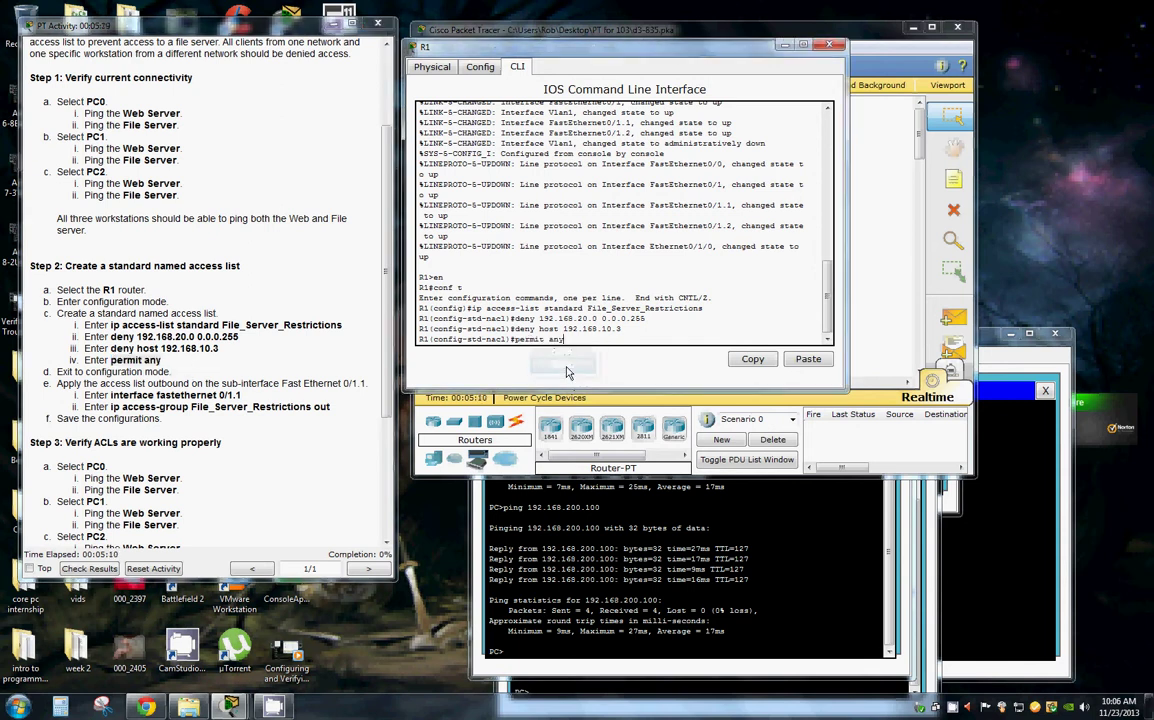
key("Return")
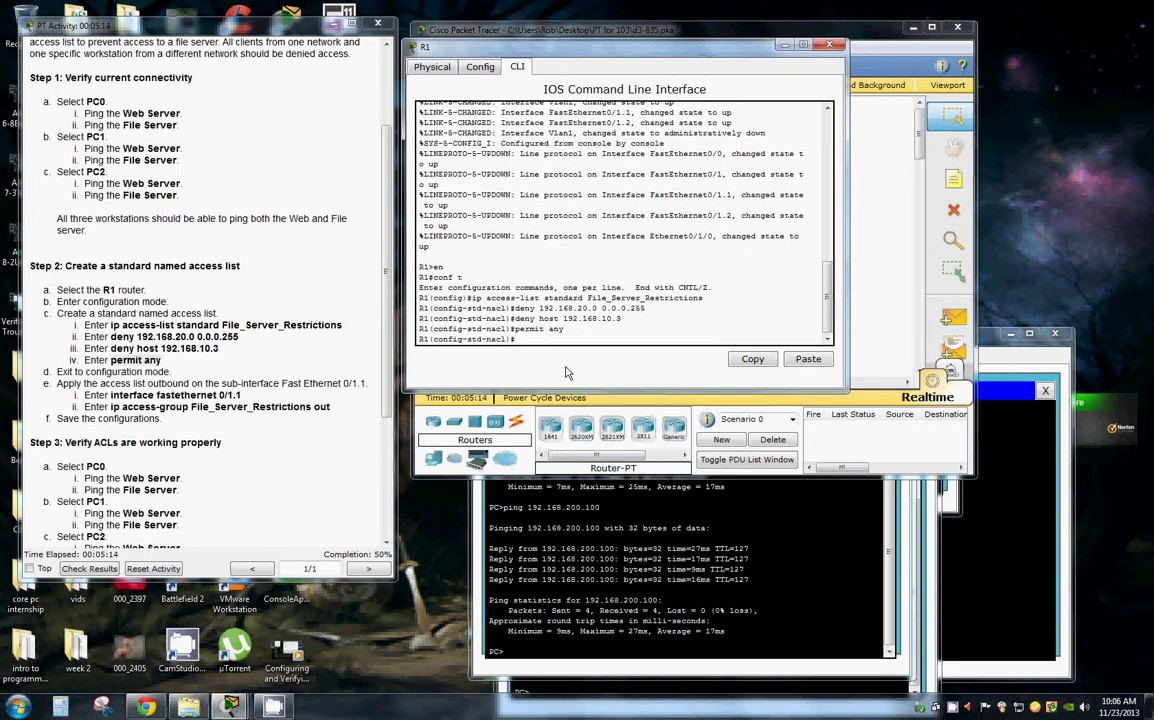
type("exit")
key("Return")
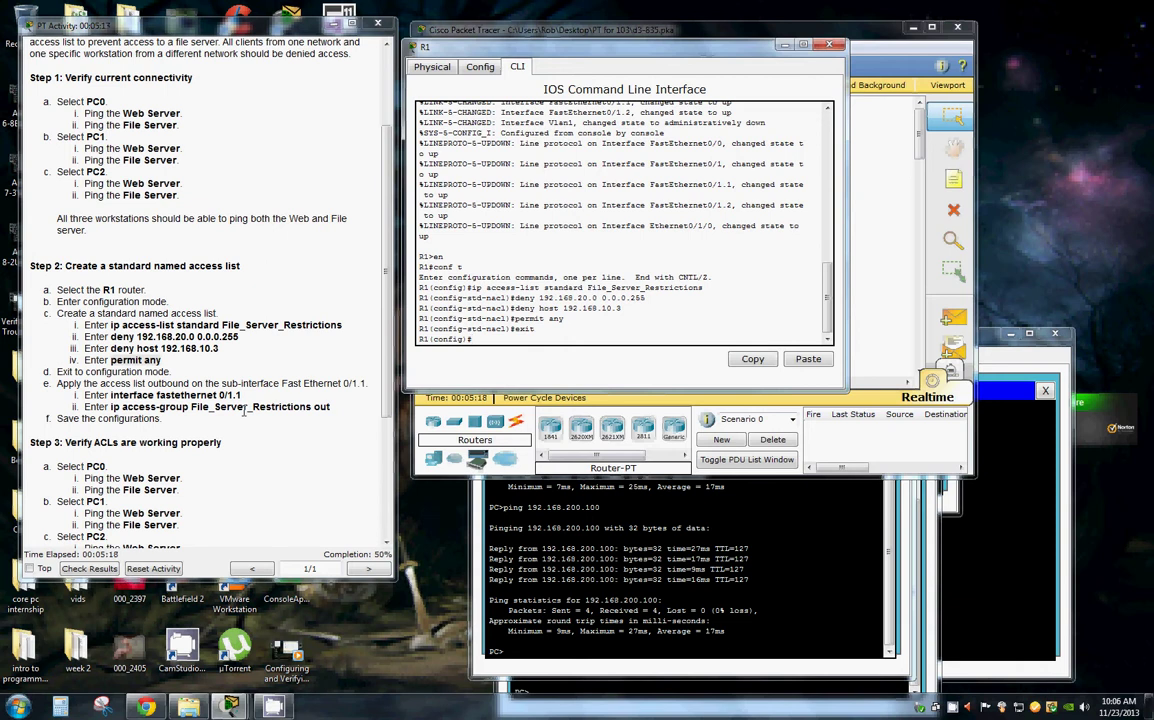
- Enter configuration of R1's sub-interface with the instructed command interface fastethernet 0/1.1
left_click_drag(241, 395, 112, 396)
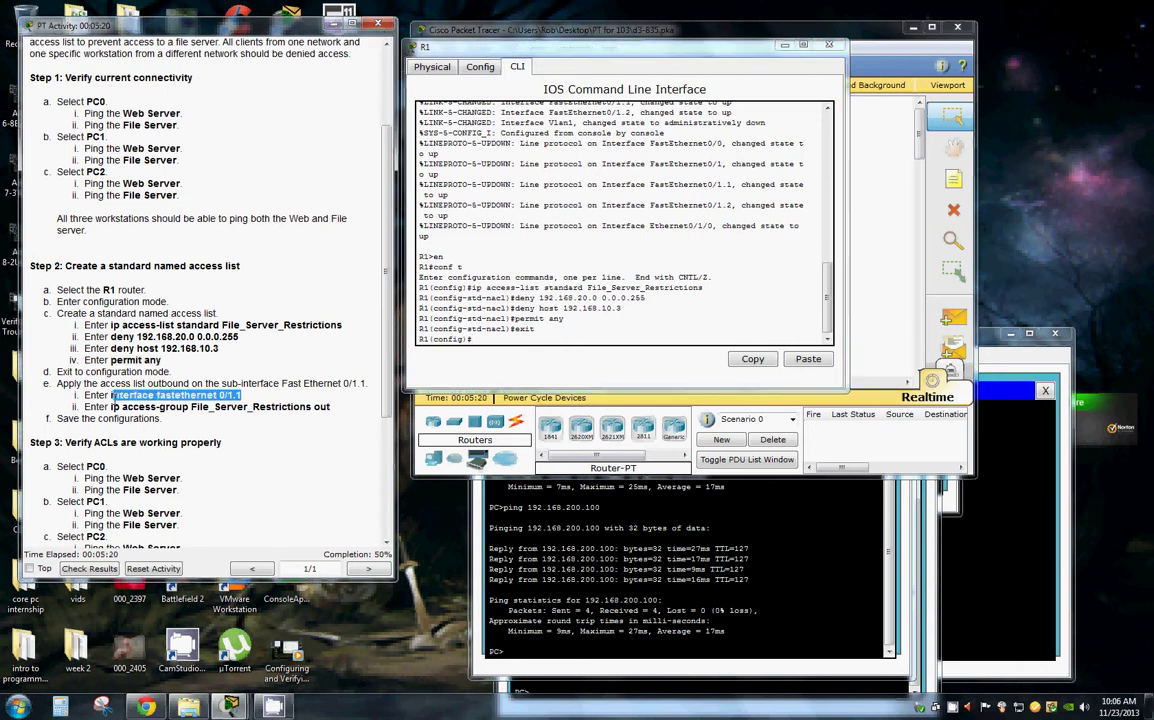
right_click(150, 396)
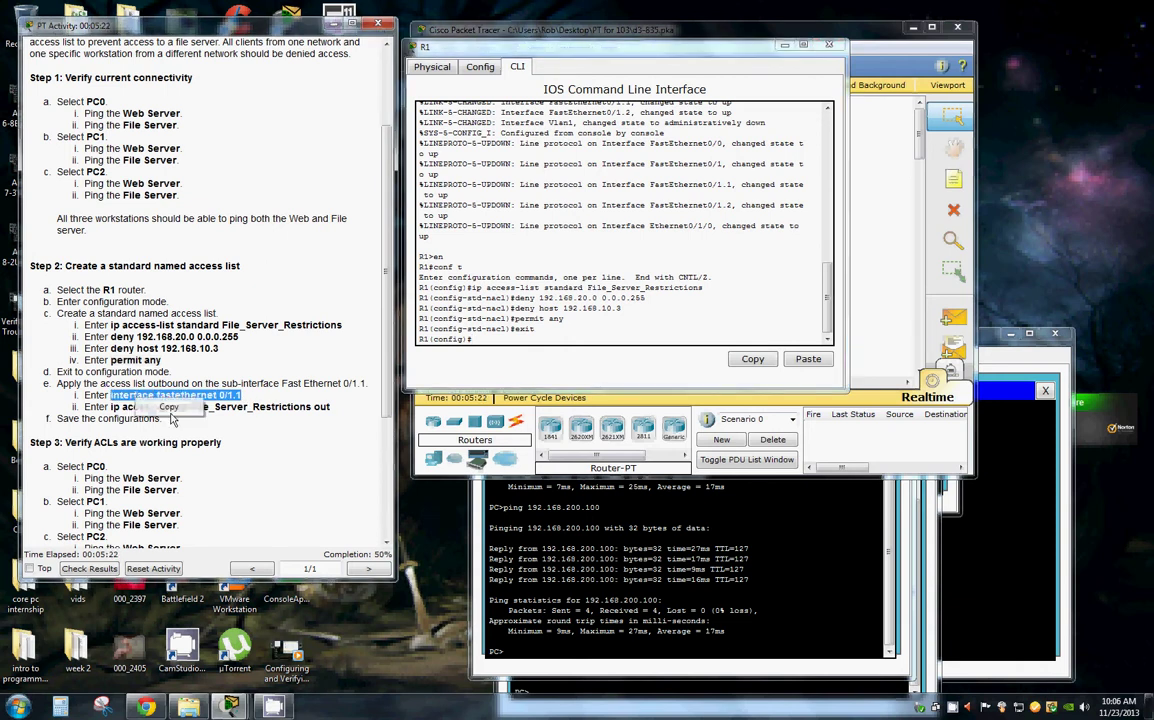
left_click(170, 404)
left_click(480, 341)
right_click(480, 343)
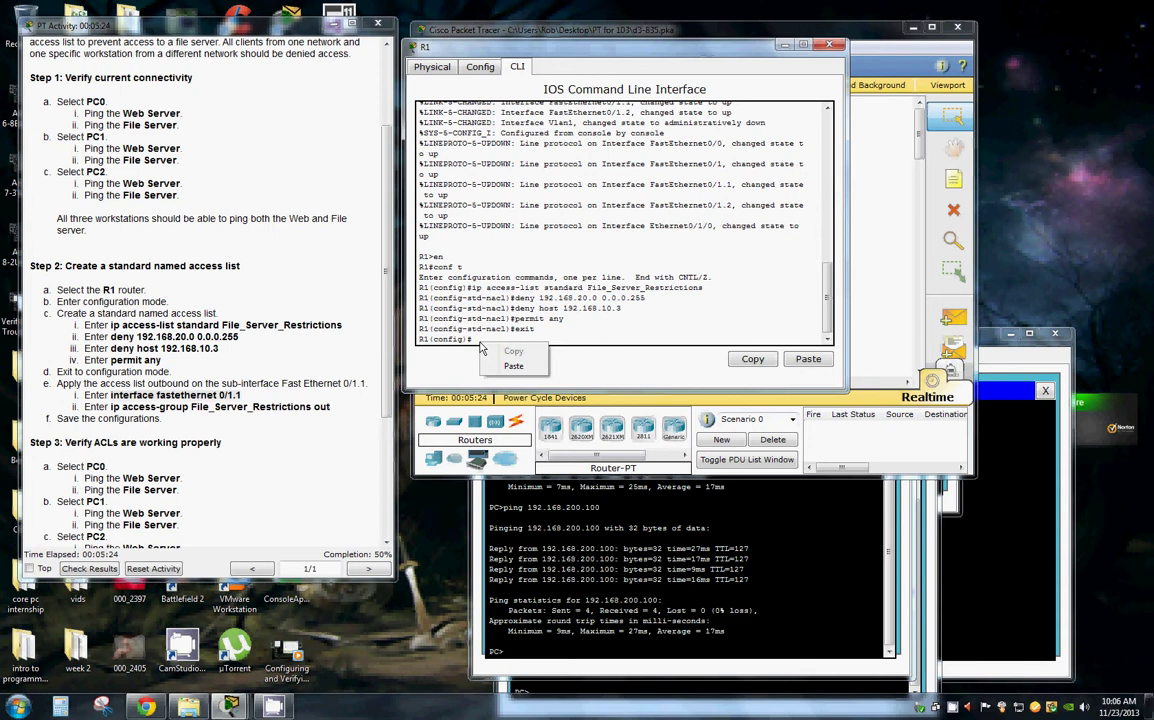
left_click(513, 365)
key("Return")
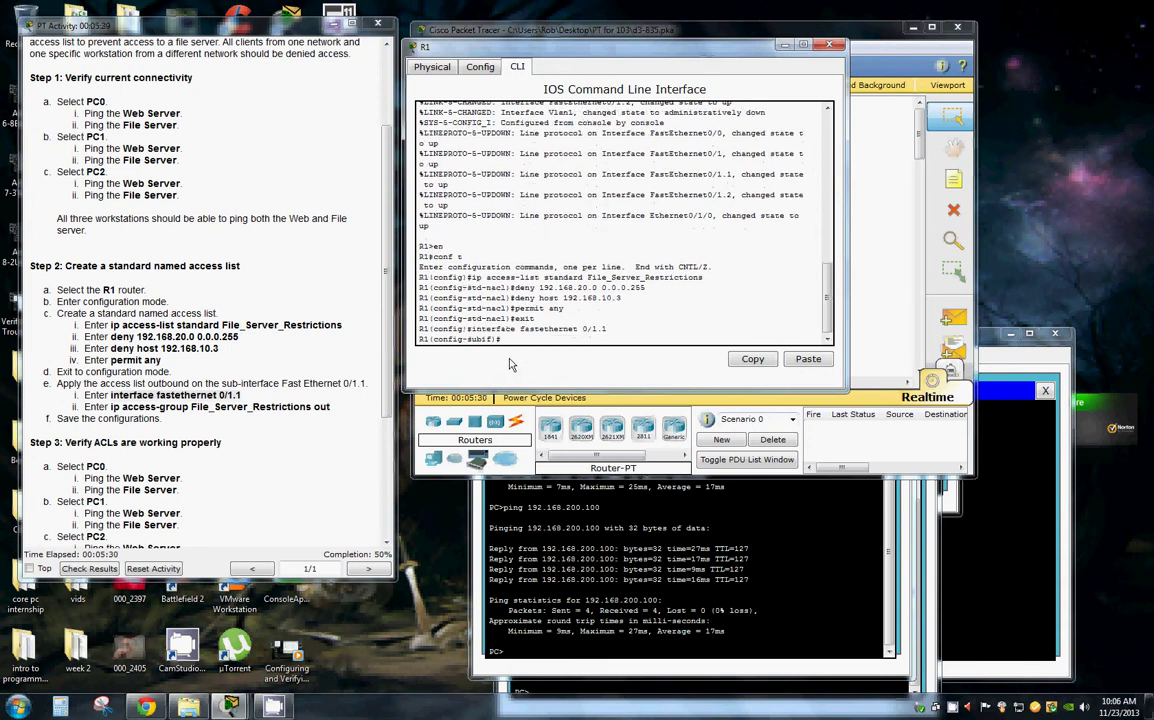
- Apply the File_Server_Restrictions access list outbound on the sub-interface with ip access-group File_Server_Restrictions out
left_click_drag(331, 407, 111, 407)
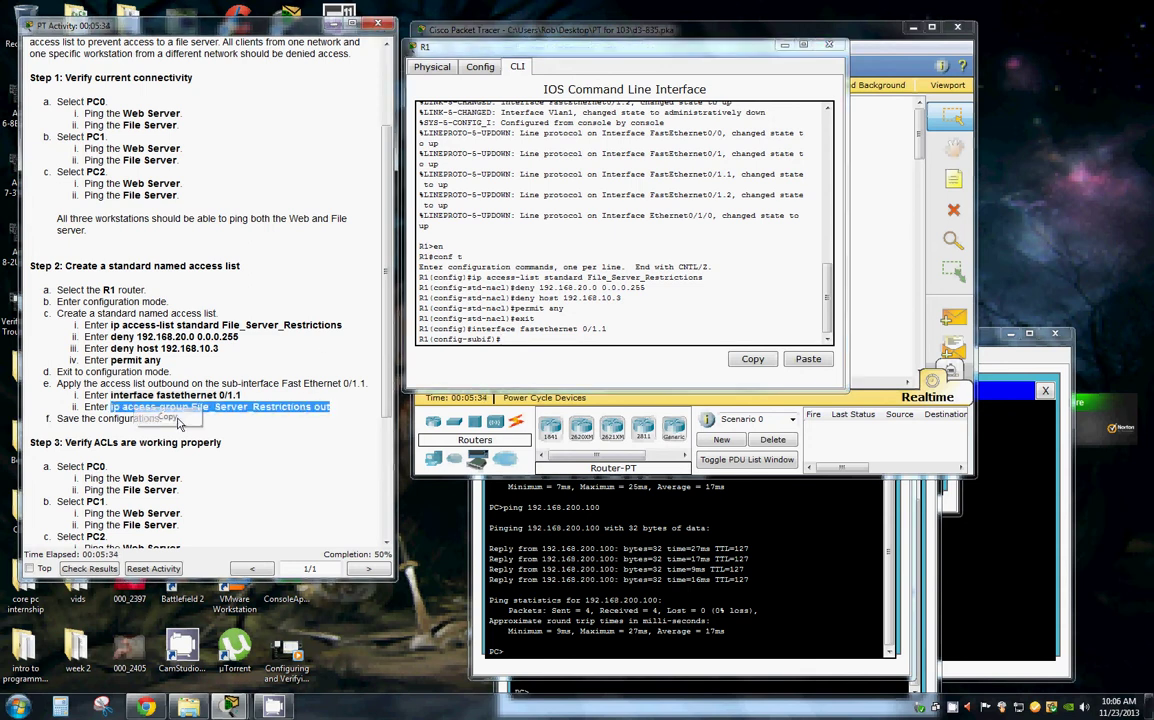
left_click(517, 343)
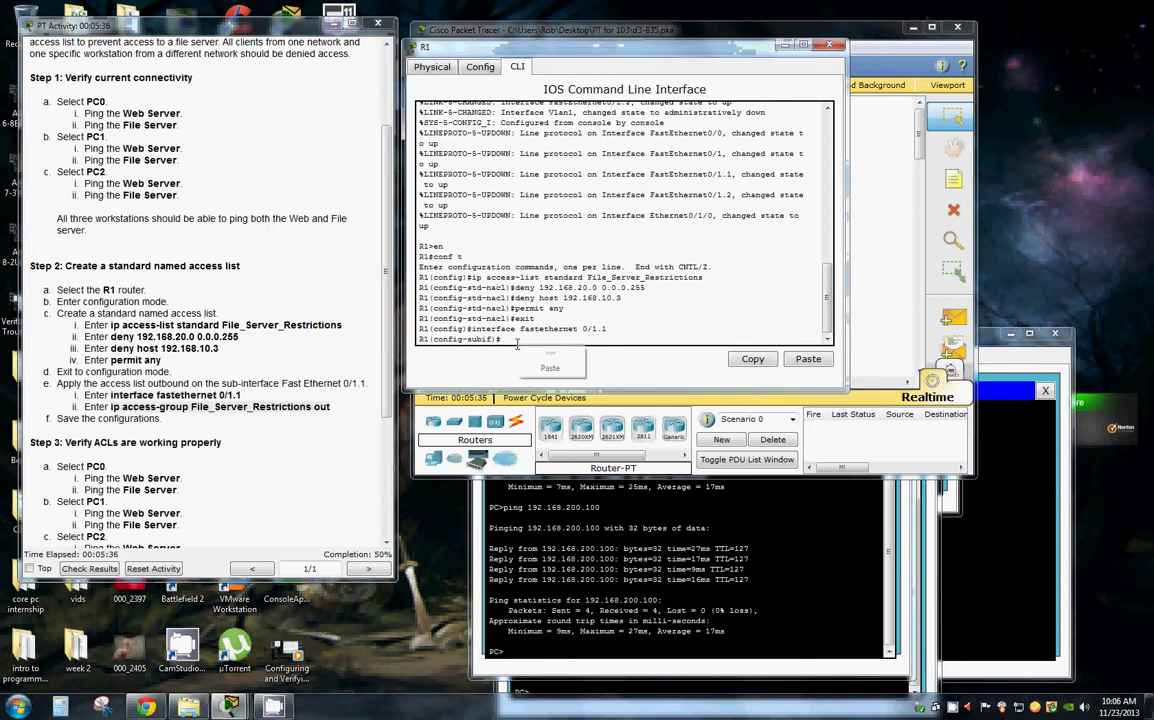
key("ctrl+v")
key("Return")
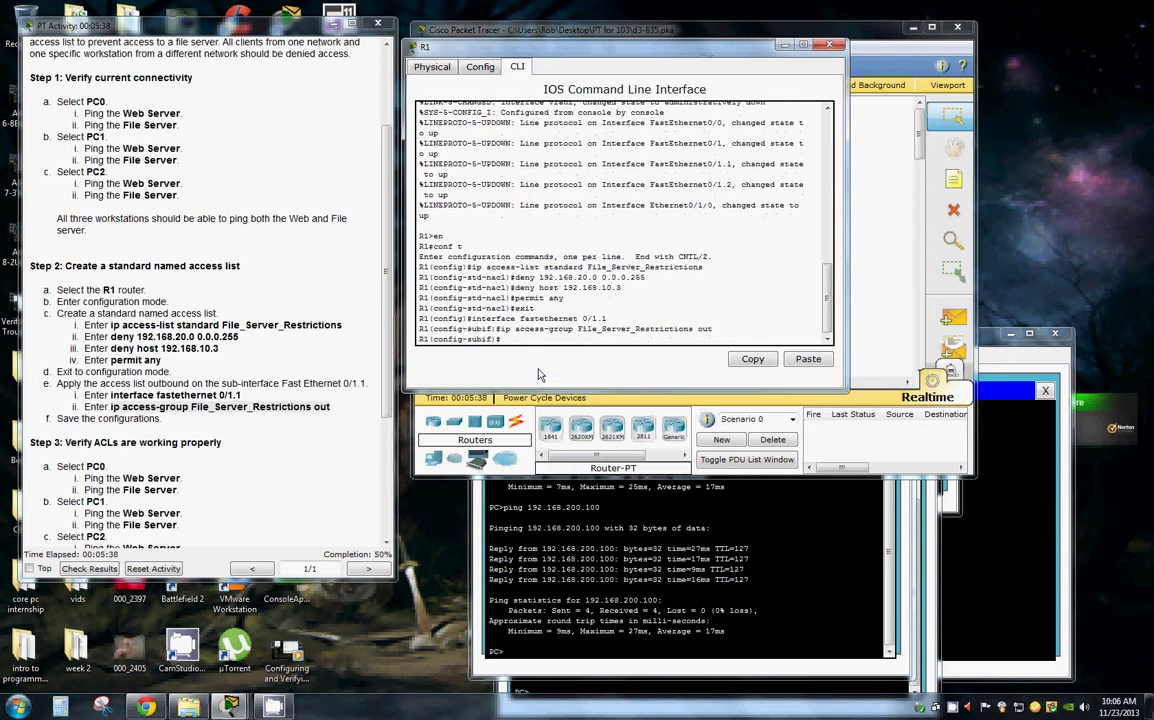
key("Return")
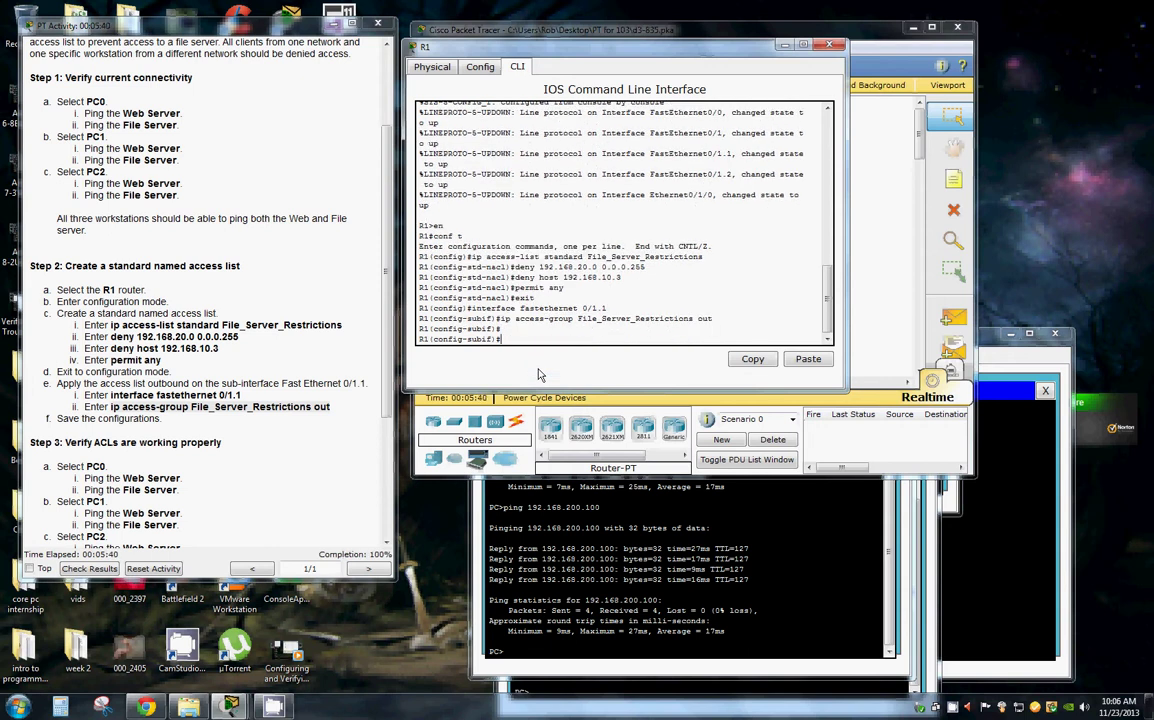
- Exit R1's configuration modes back to privileged EXEC and save the running configuration with wr
key("Return")
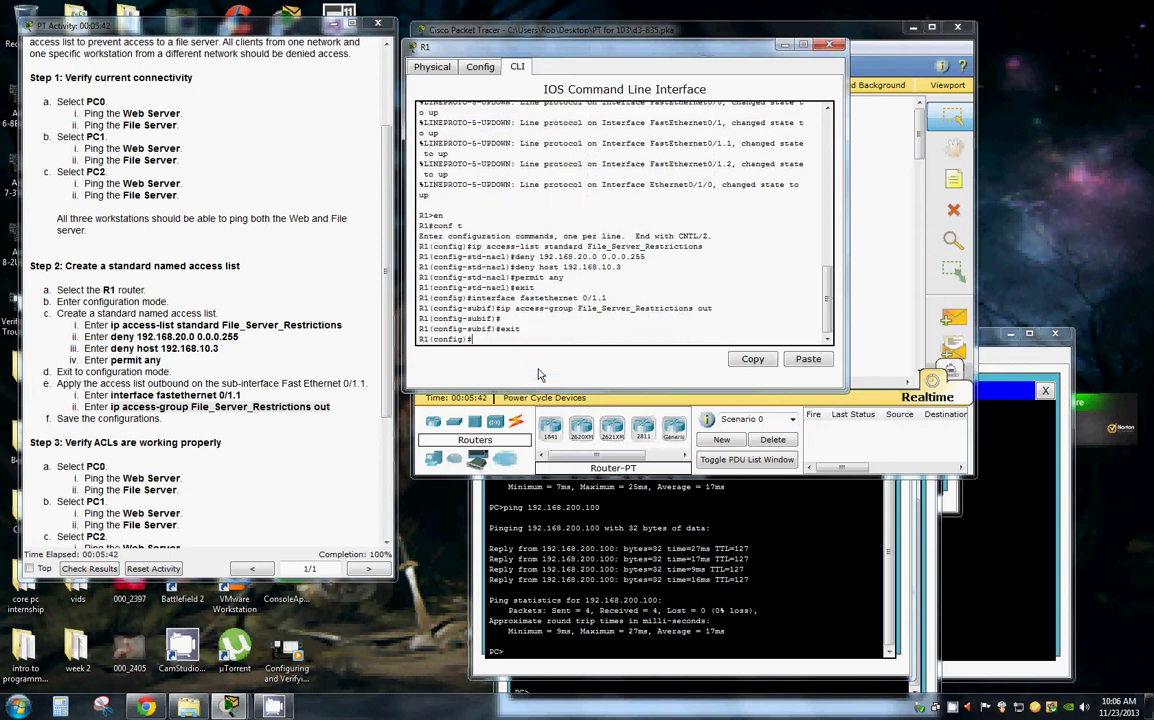
type("exit")
key("Return")
type("w")
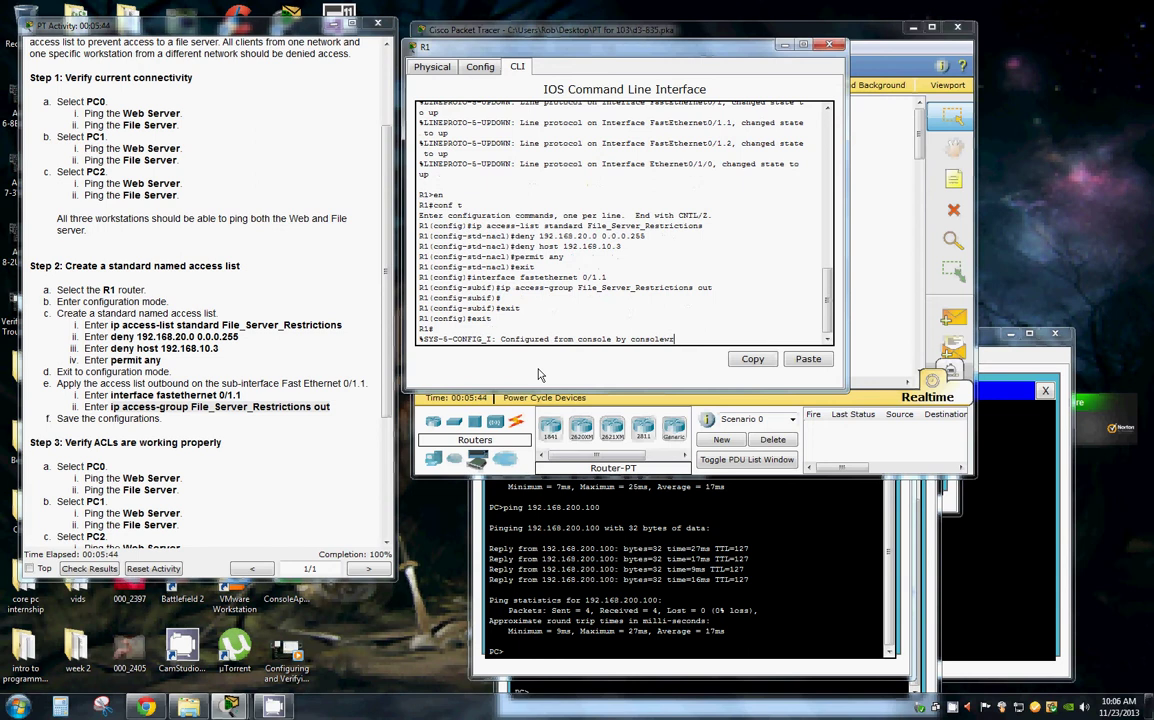
type("r")
key("Return")
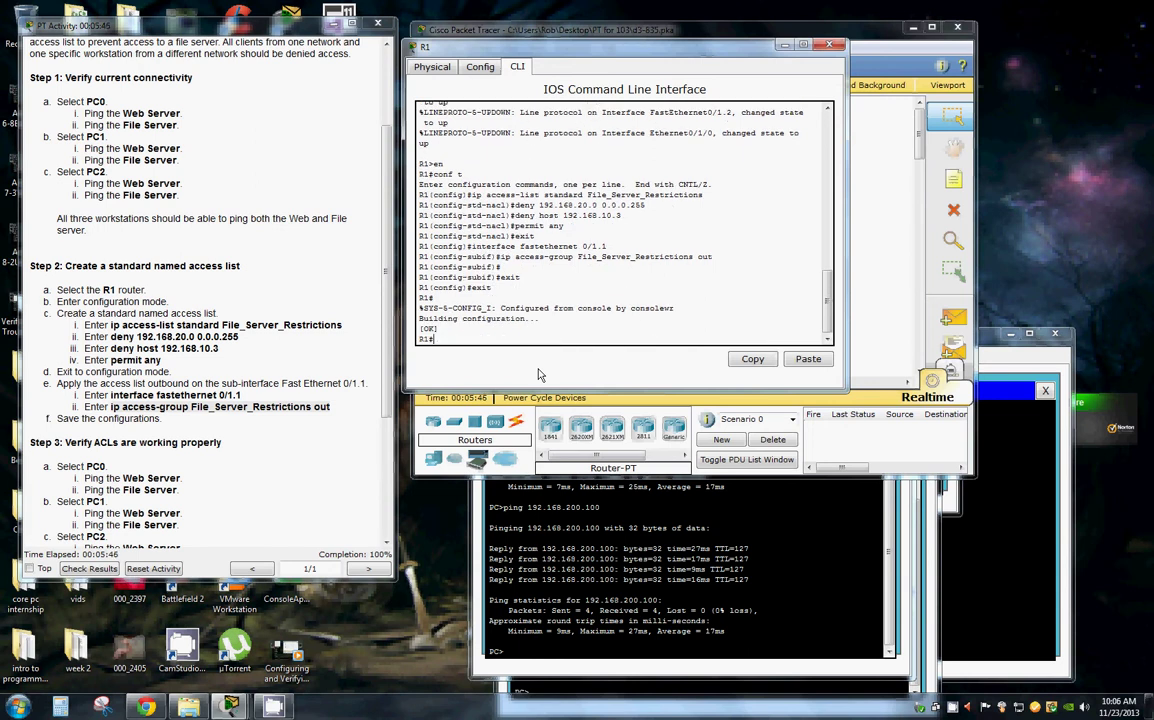
- Check the Step 3 verification instructions, uncover the topology and bring up the PC2 and PC0 command prompts
left_click_drag(110, 406, 390, 388)
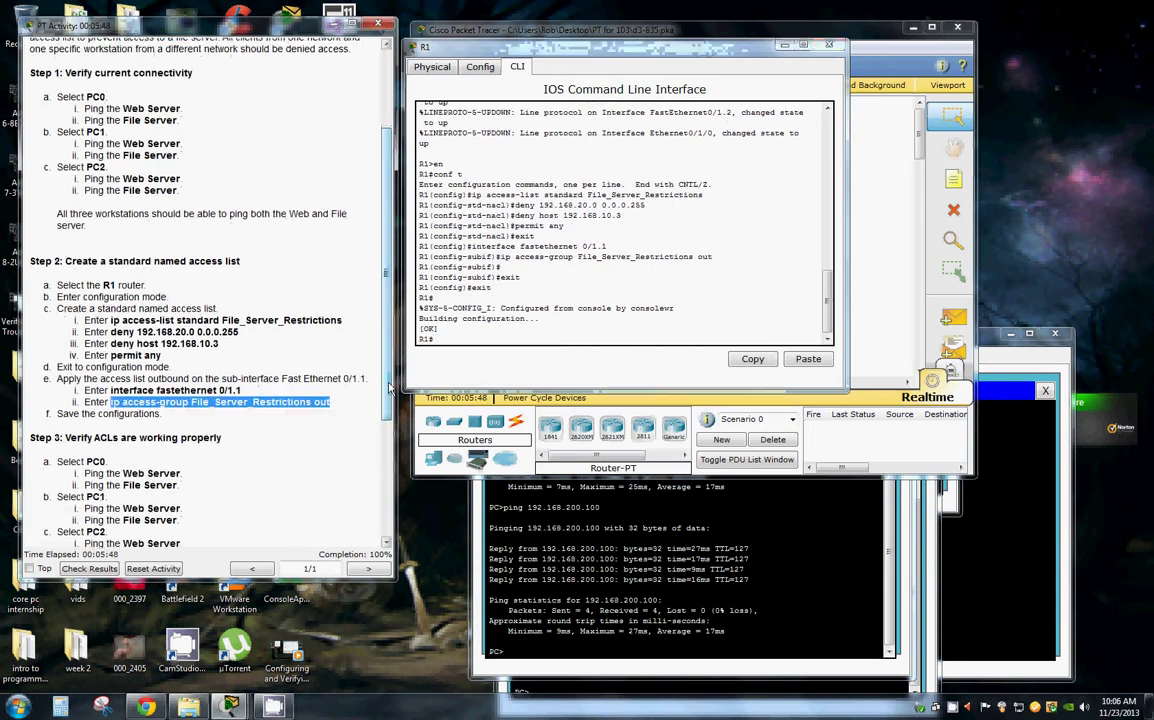
scroll(52, 336, "down", 3)
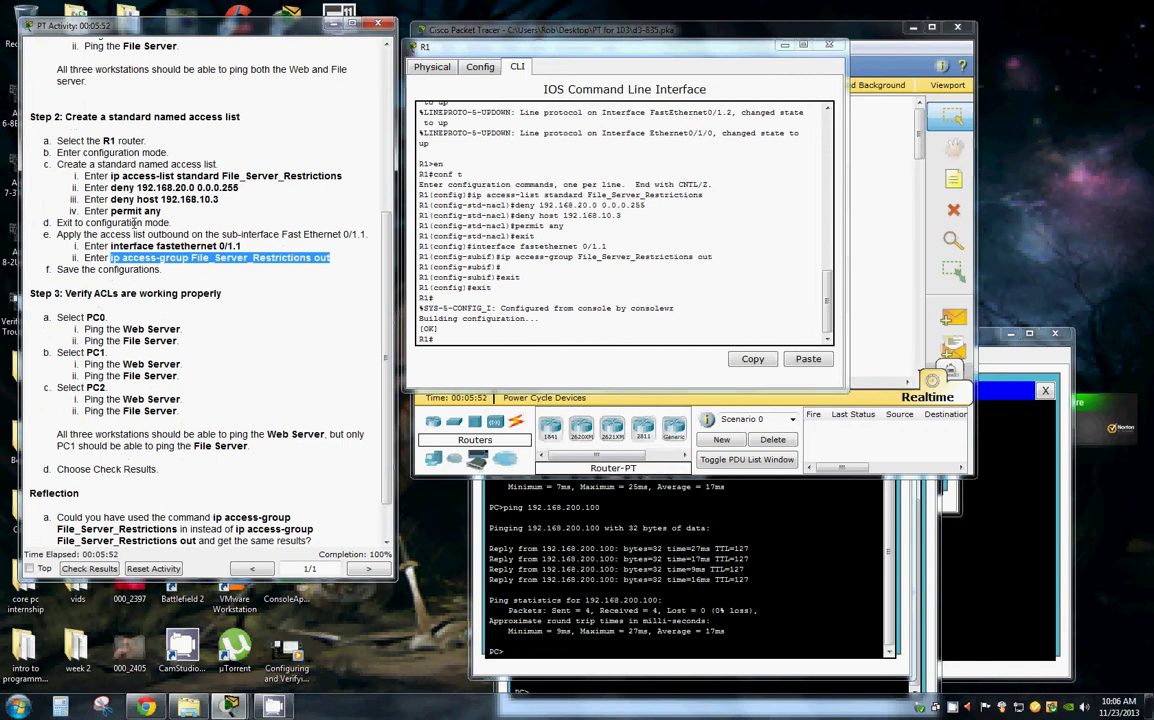
scroll(149, 229, "up", 1)
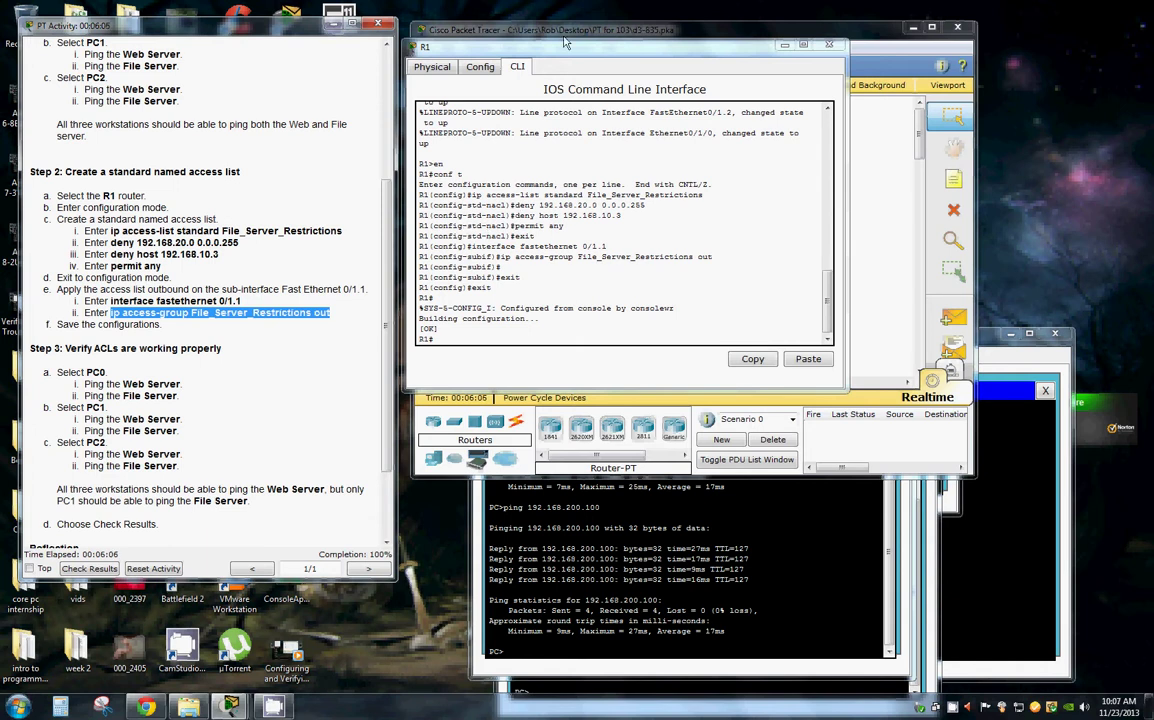
left_click_drag(585, 50, 673, 306)
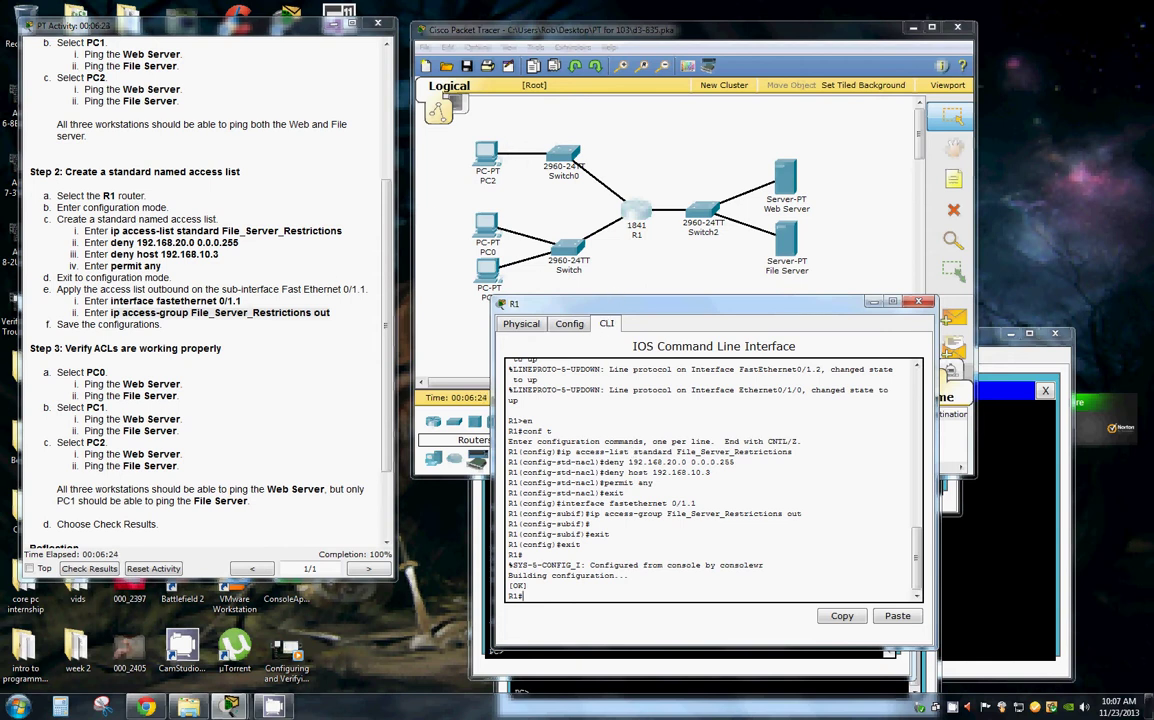
left_click(486, 155)
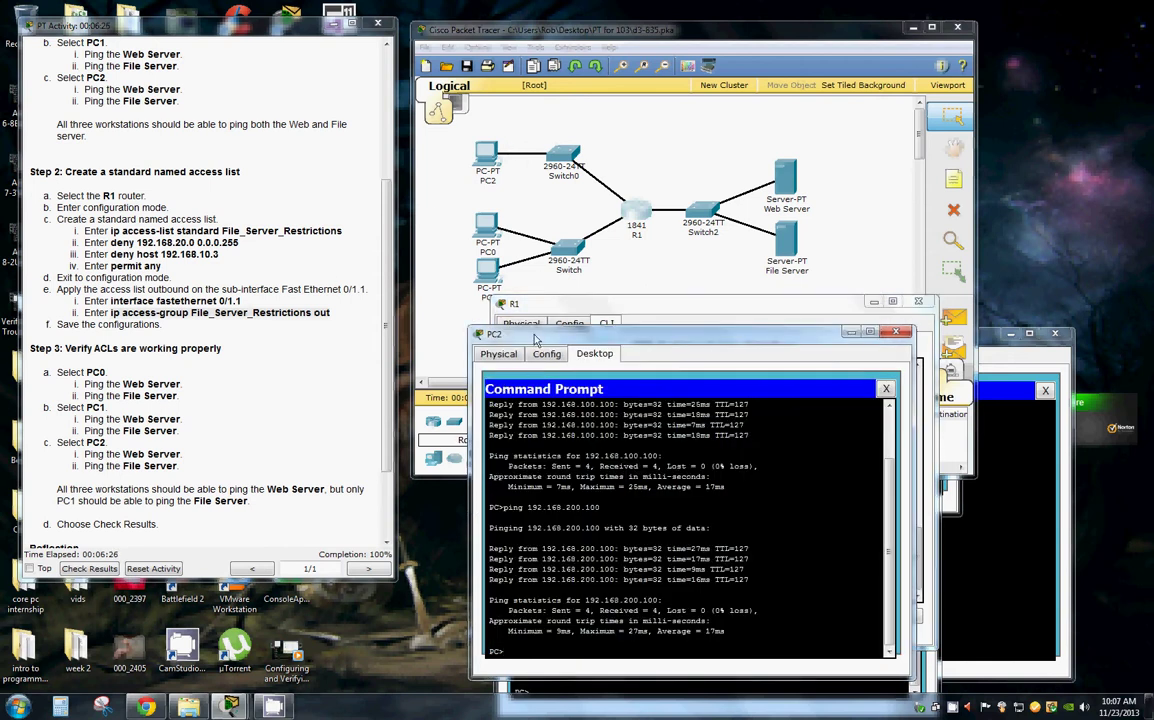
left_click(486, 225)
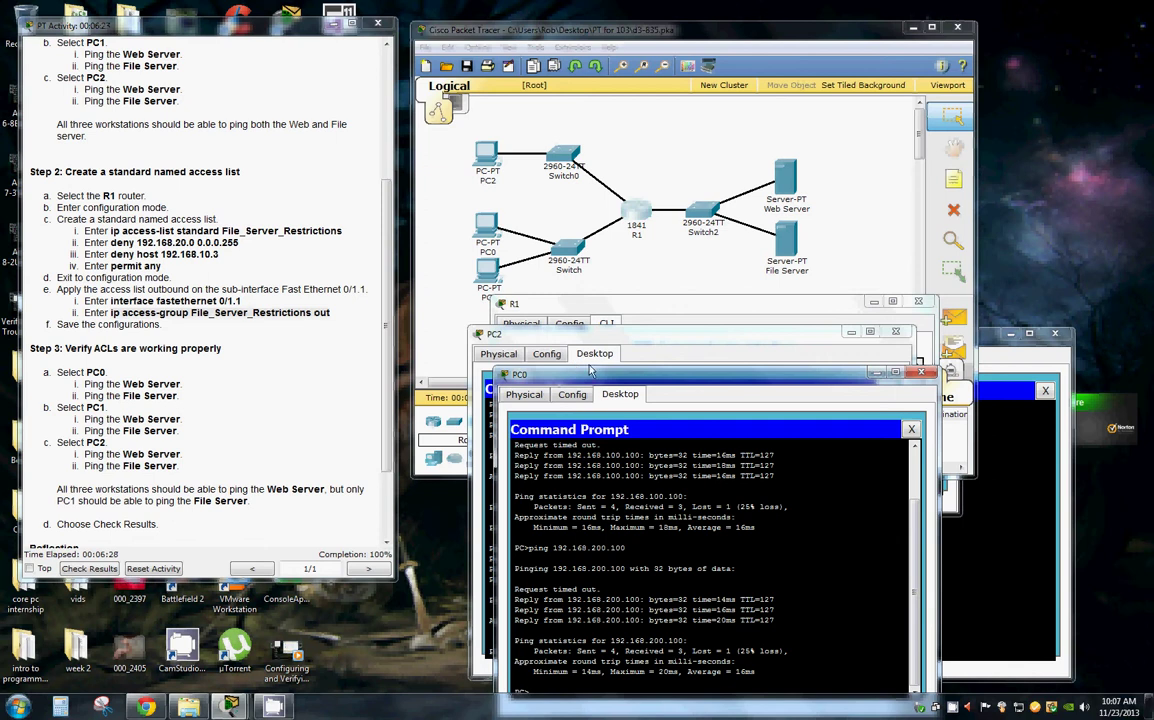
- Clear away the File Server, R1 and Web Server windows and arrange the PC0 and PC2 prompts clear of the topology
left_click(1000, 336)
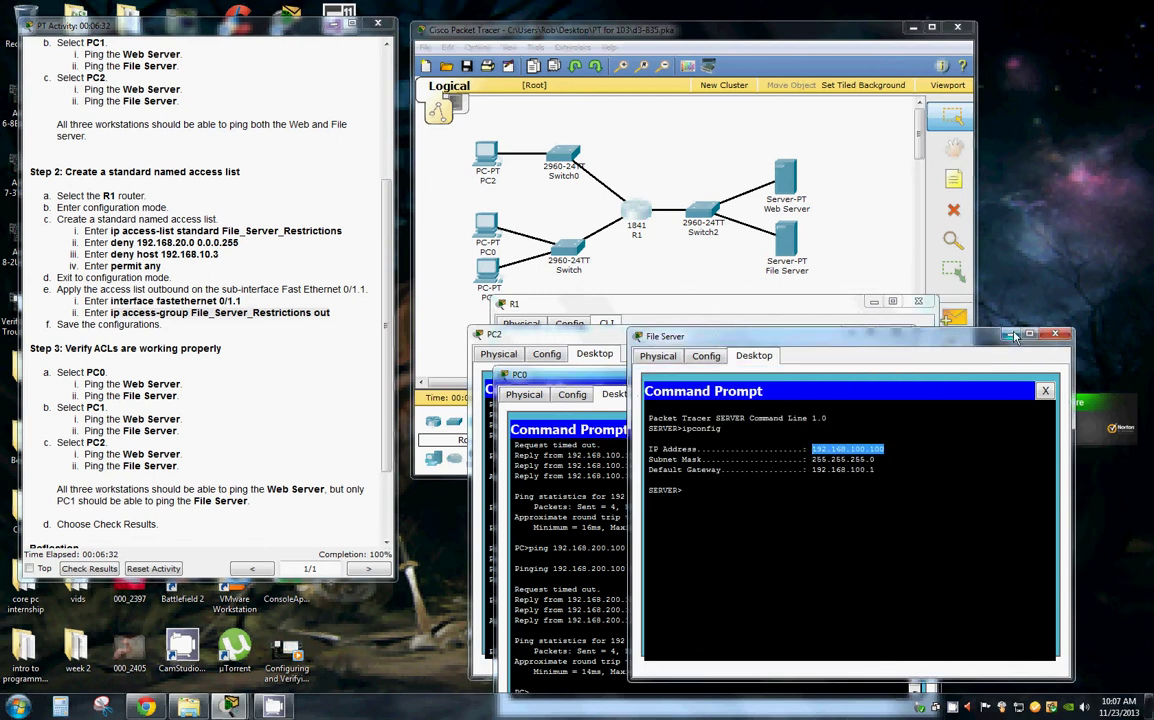
key("alt+F4")
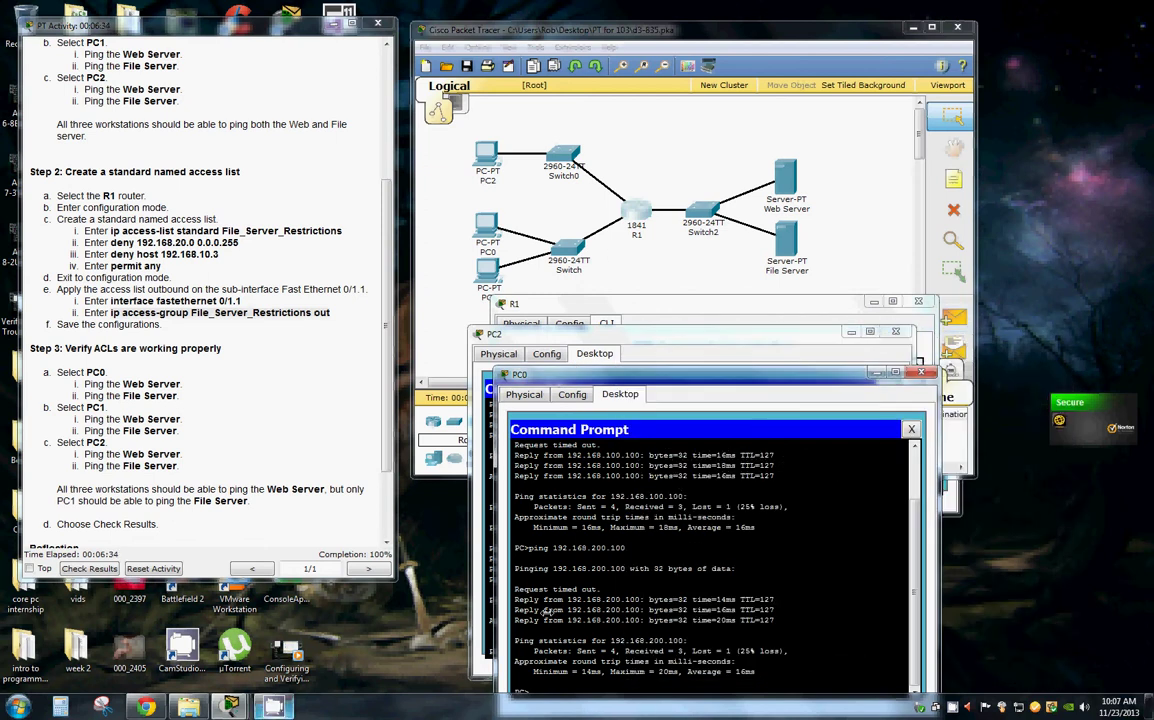
left_click_drag(750, 384, 262, 232)
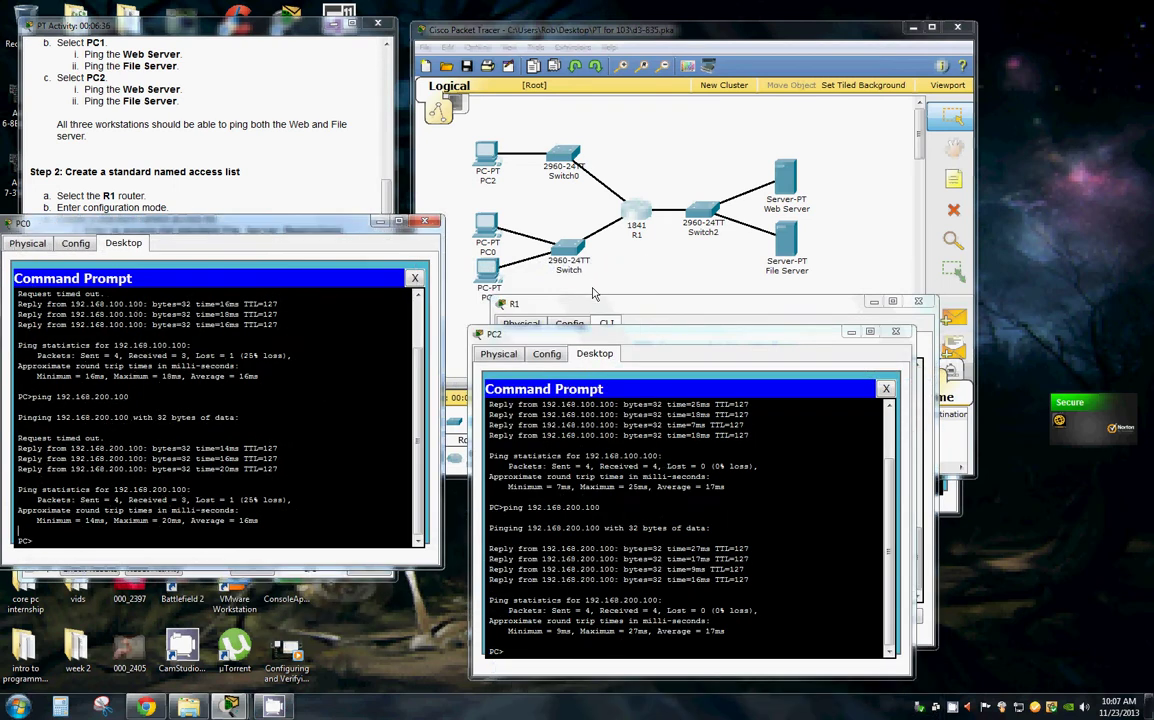
left_click_drag(450, 316, 238, 233)
left_click(780, 280)
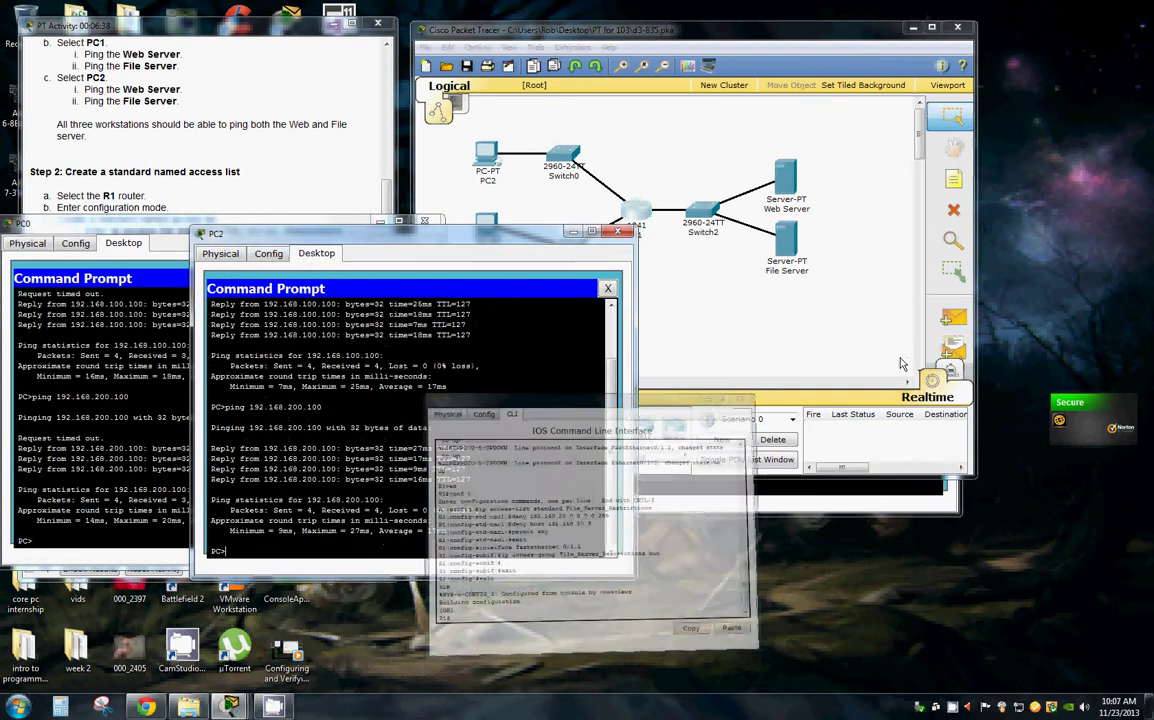
left_click(800, 515)
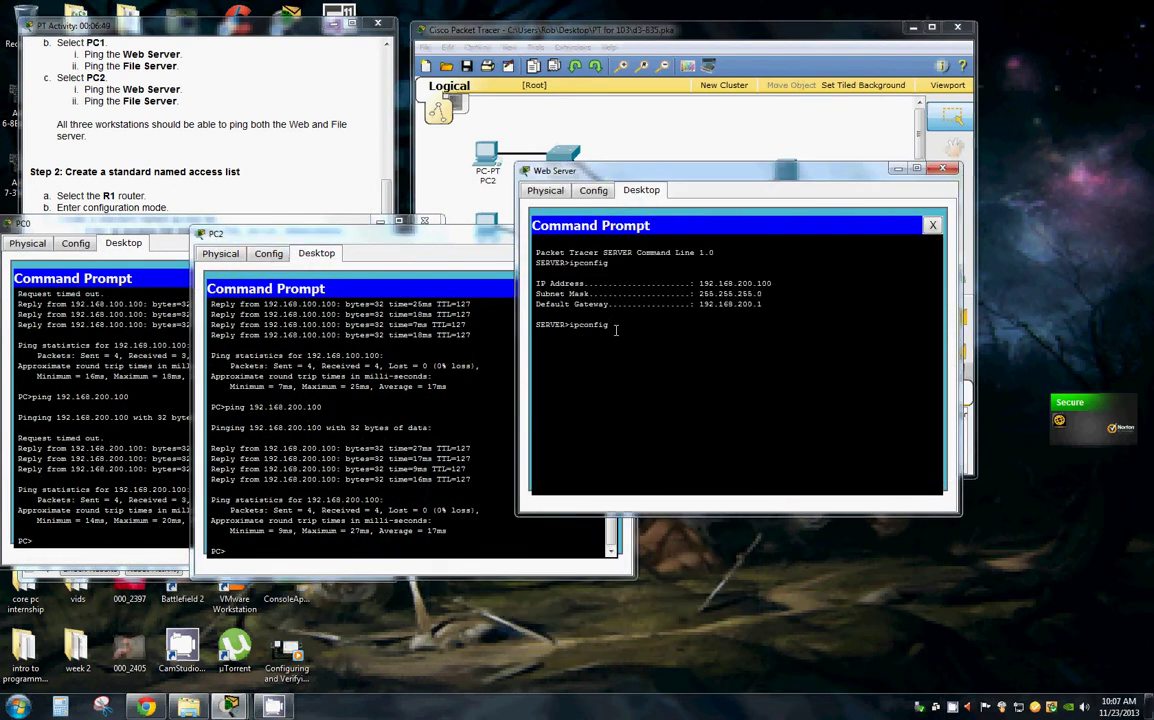
left_click(898, 168)
- Bring up PC1's command prompt from the topology and ping the Web Server at 192.168.200.100
left_click_drag(652, 35, 798, 71)
left_click(632, 302)
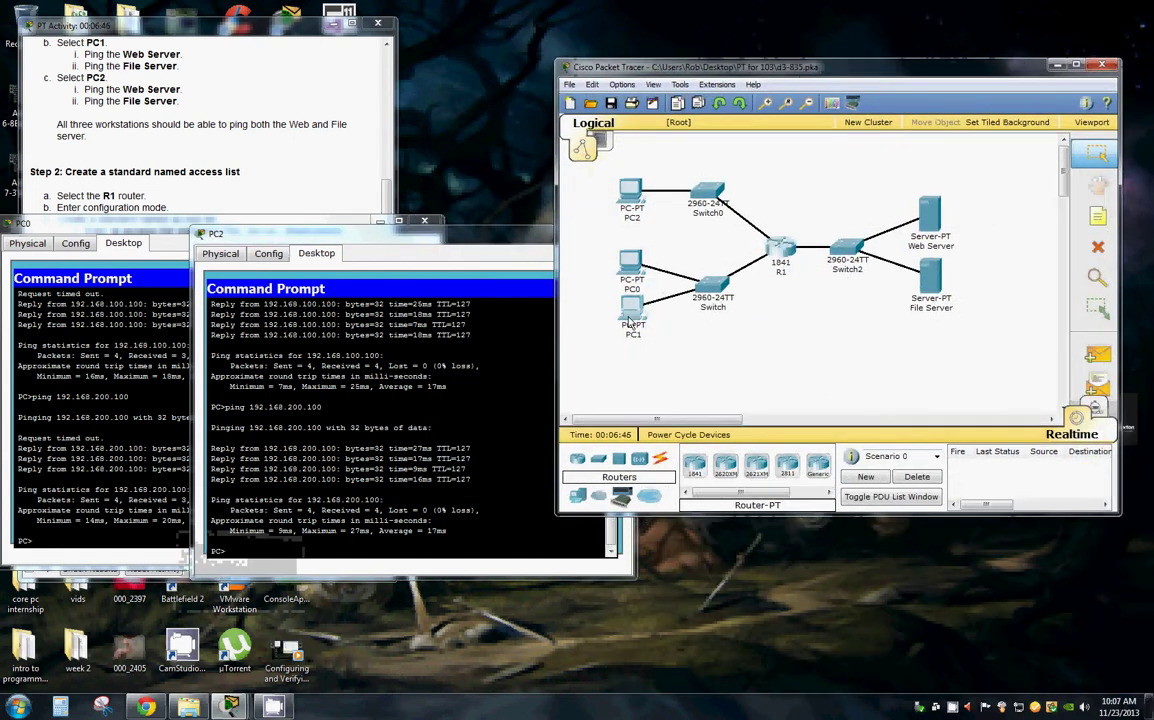
left_click_drag(230, 20, 810, 150)
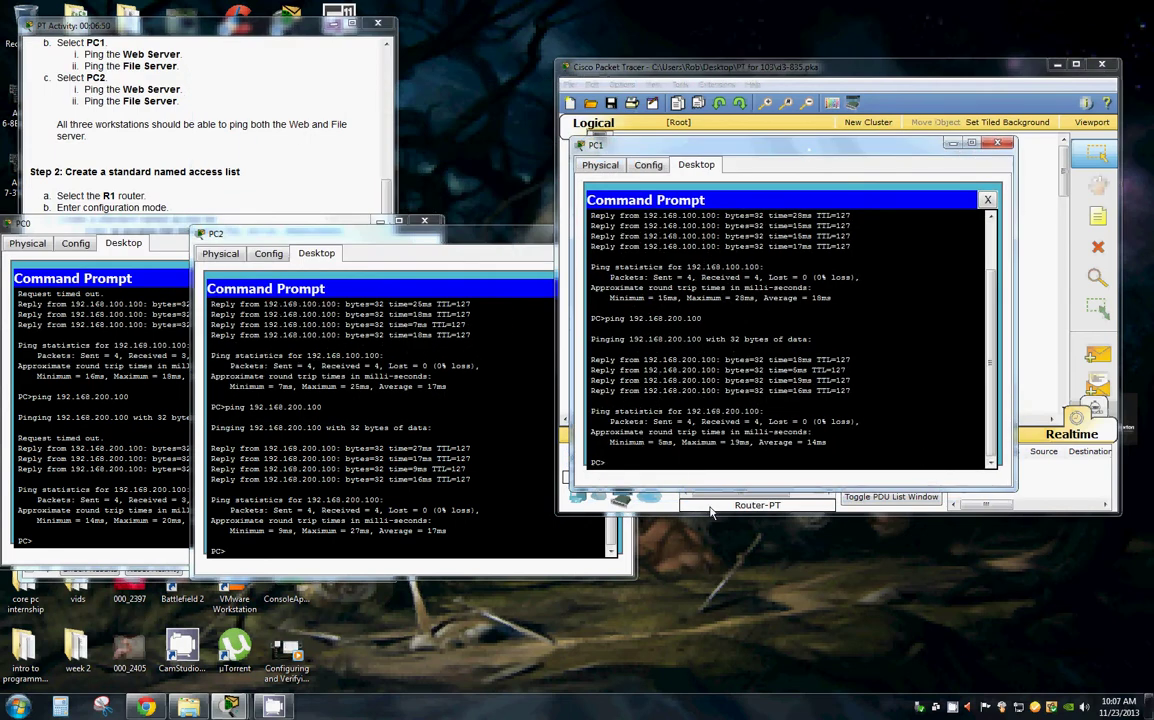
left_click(667, 462)
key("Up")
key("Return")
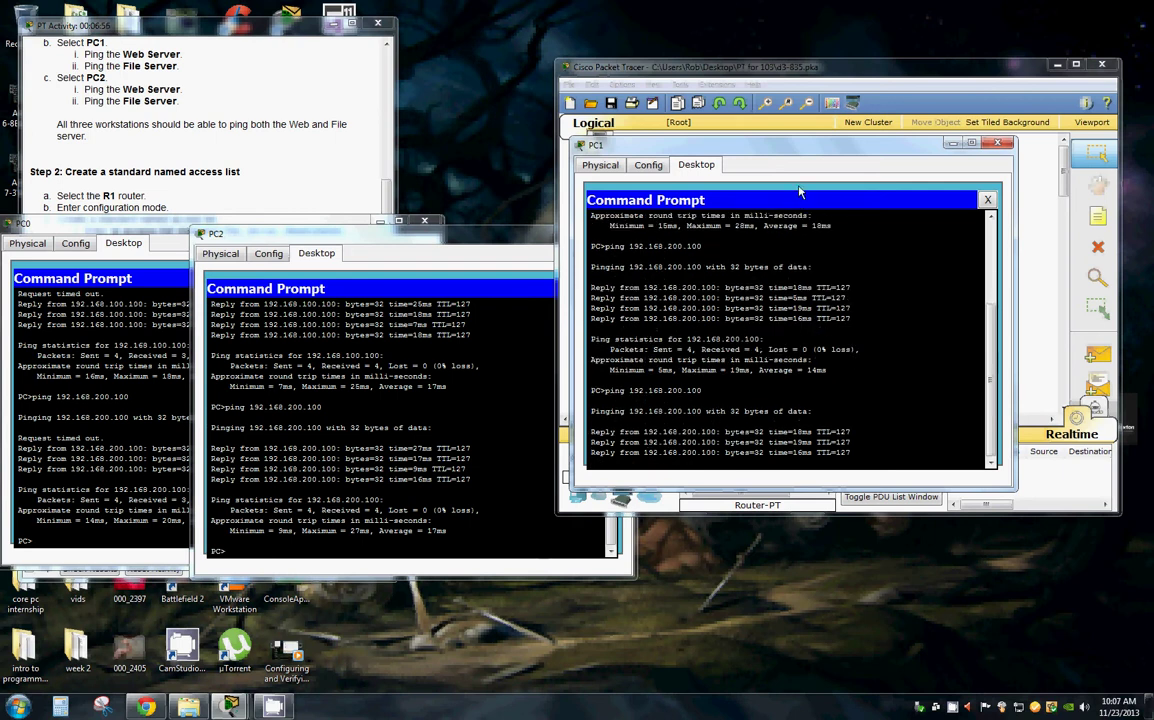
- Check the File Server's IP address and ping 192.168.100.100 from PC1's command prompt
left_click_drag(871, 151, 893, 382)
left_click(827, 261)
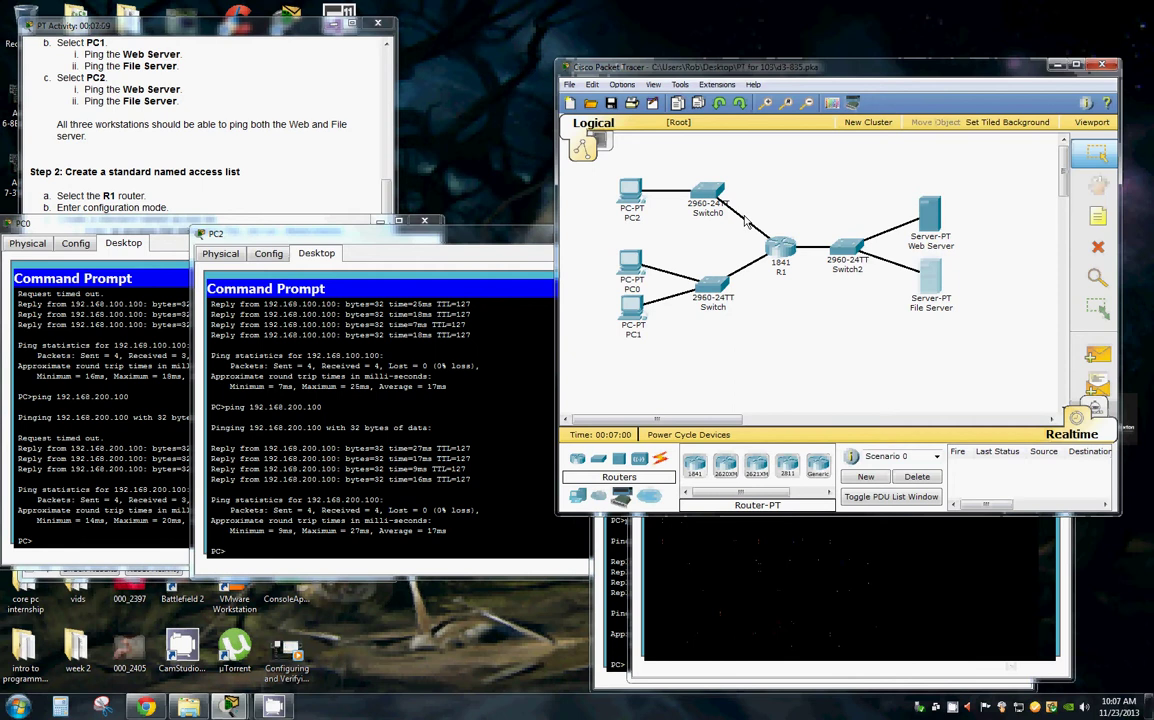
left_click(930, 278)
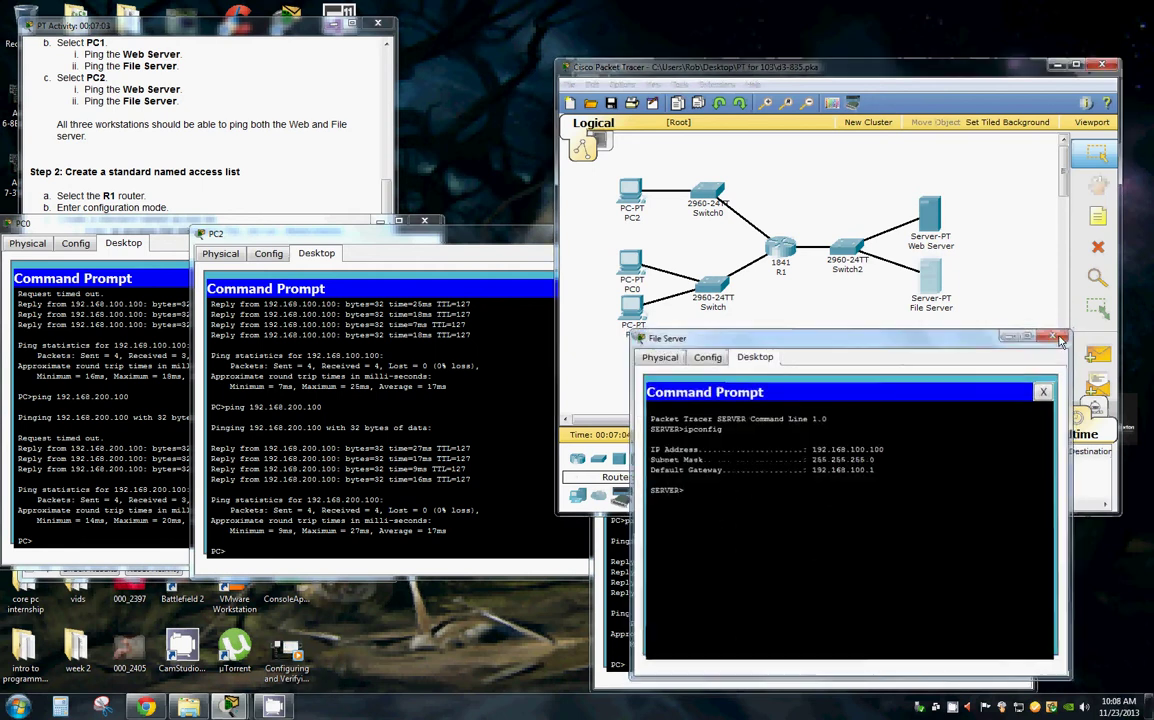
left_click(956, 307)
left_click(659, 668)
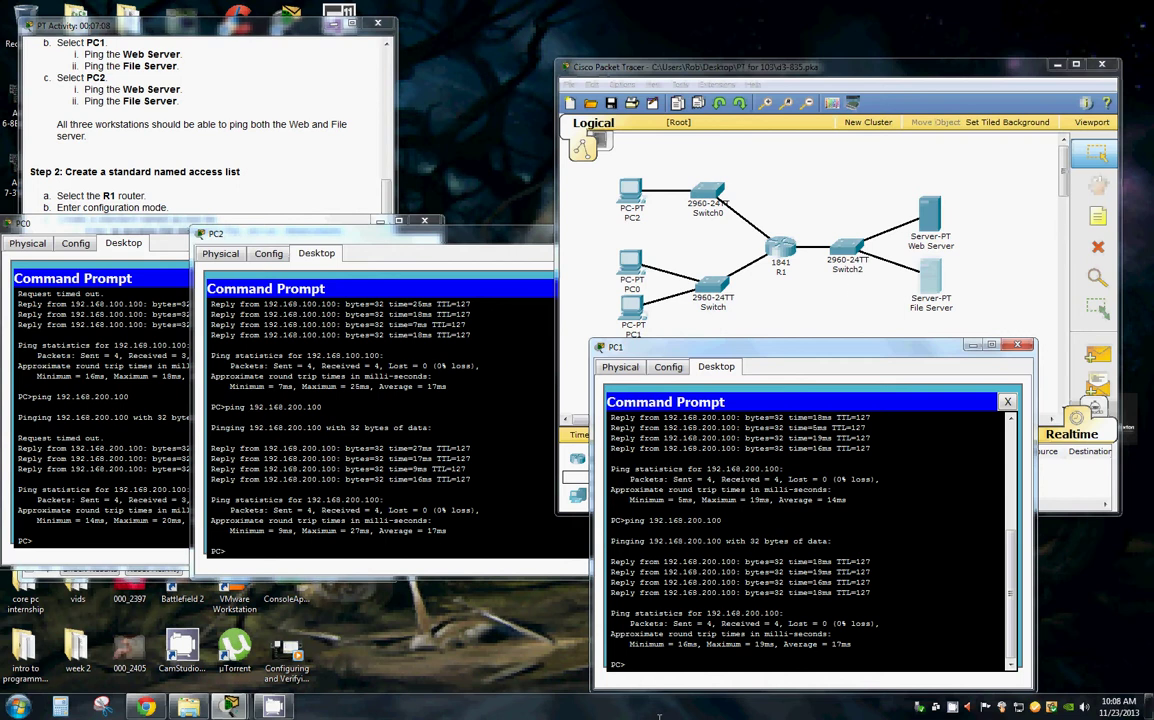
key("Up")
key("Return")
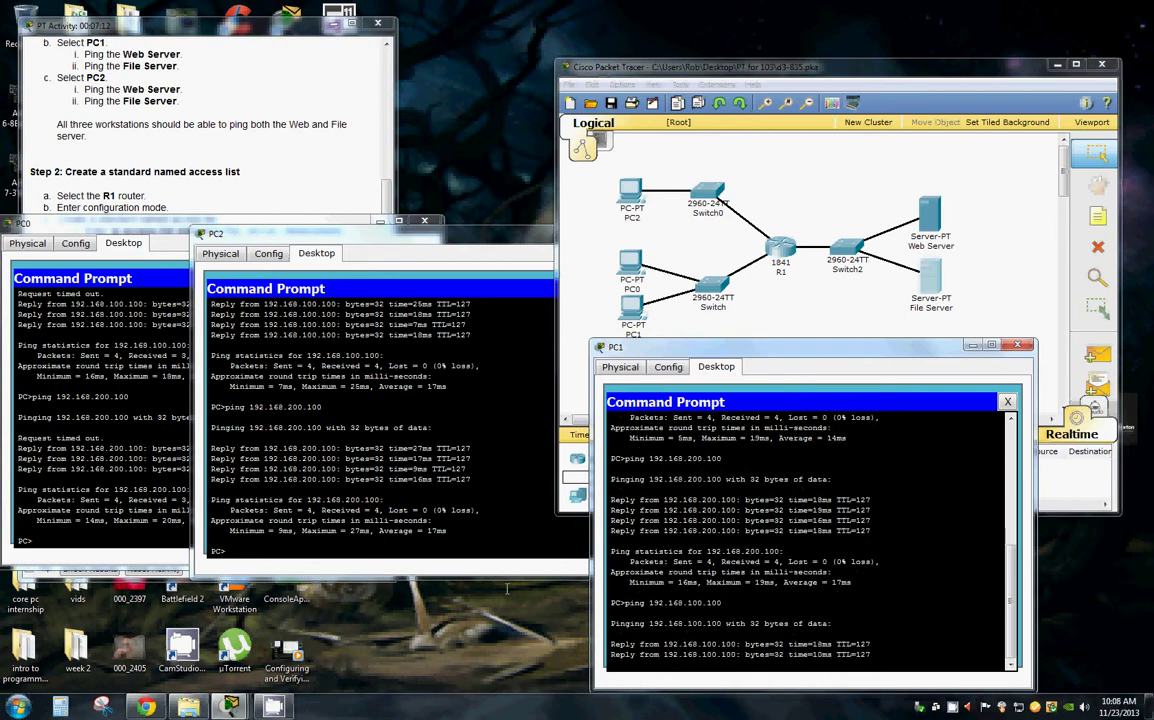
- From PC2's command prompt, ping the Web Server at 192.168.200.100 and the File Server at 192.168.100.100
left_click(240, 497)
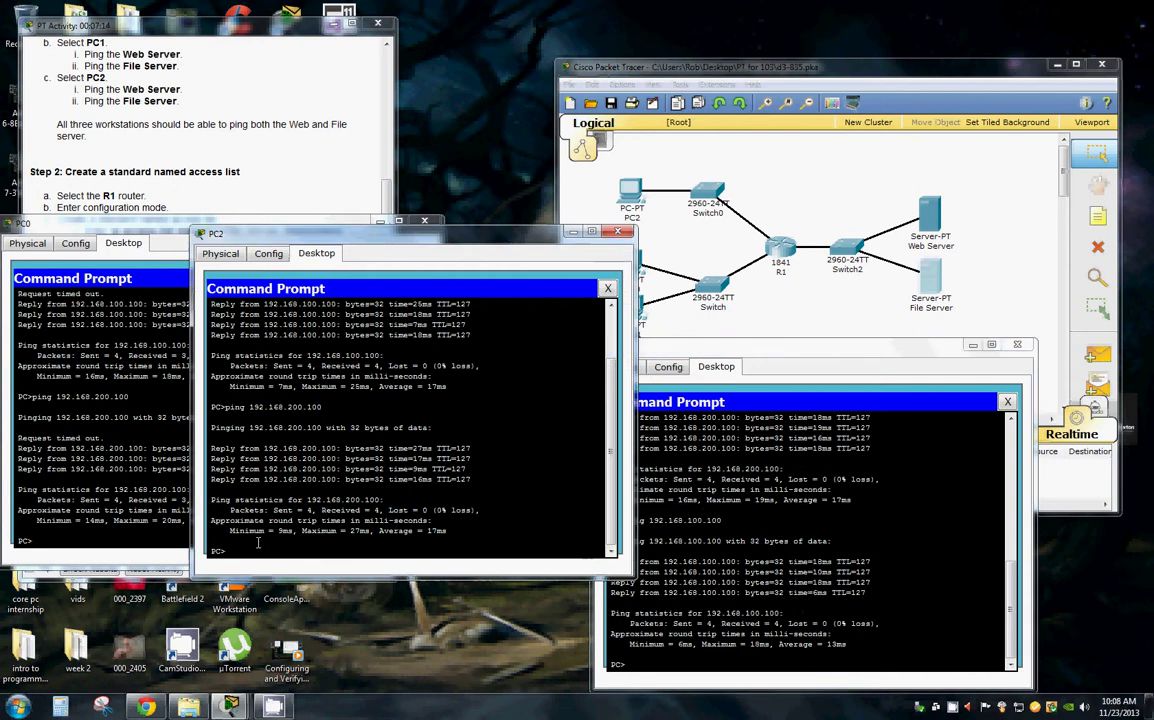
key("Up")
key("Return")
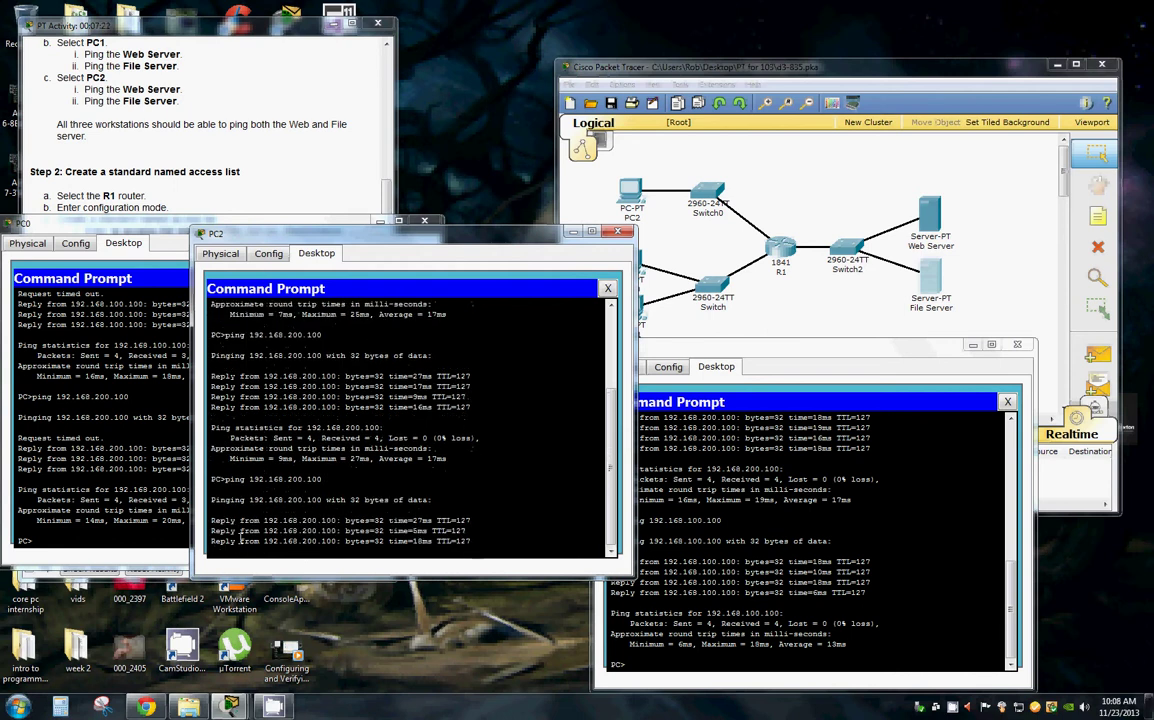
type("ping 192.168.100.100")
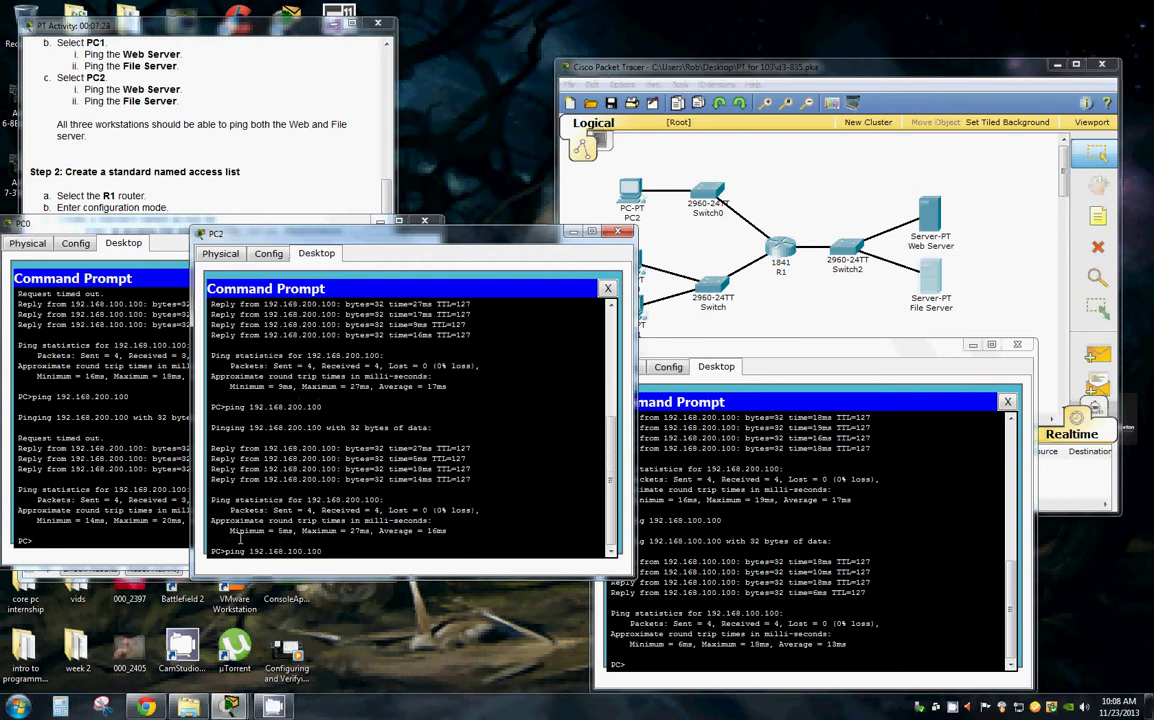
key("Return")
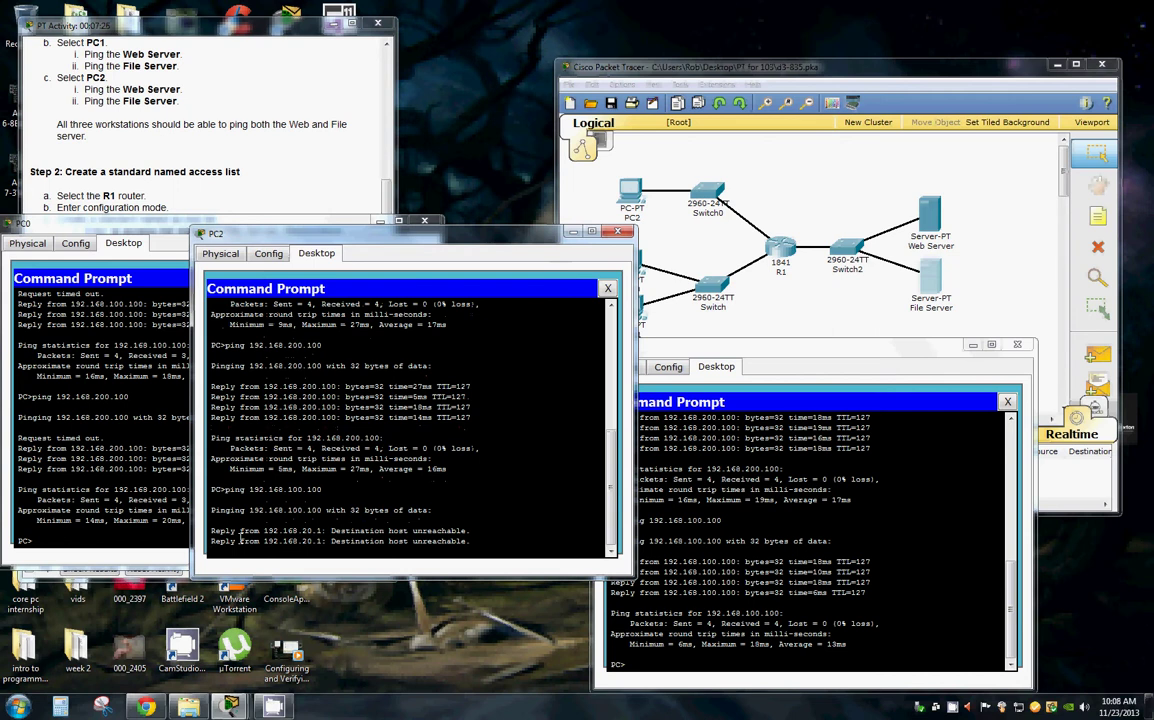
- From PC0's command prompt, ping the Web Server at 192.168.200.100 and the File Server at 192.168.100.100
left_click(47, 540)
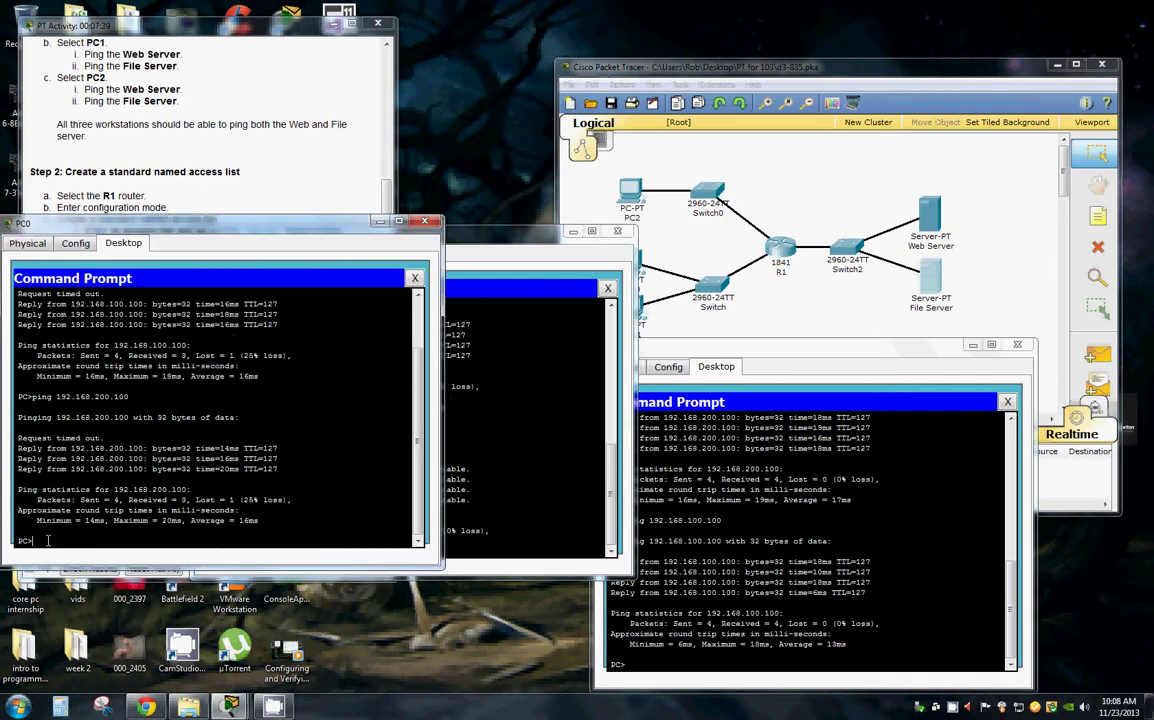
key("Up")
key("Return")
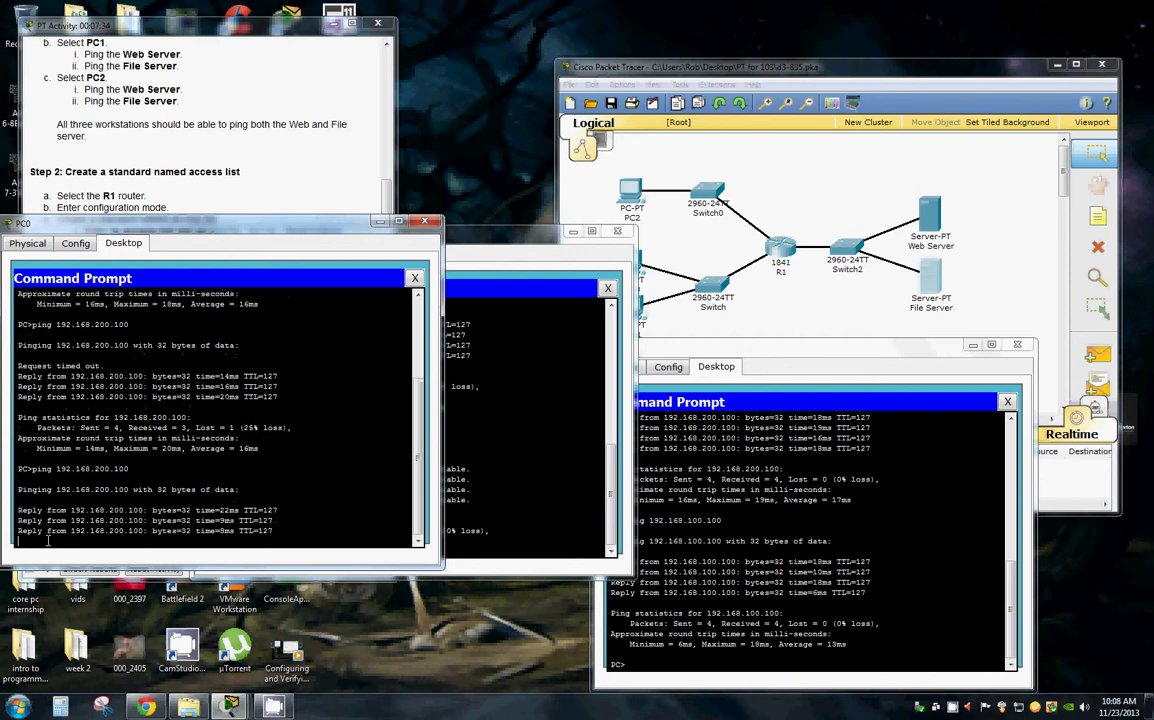
key("Up")
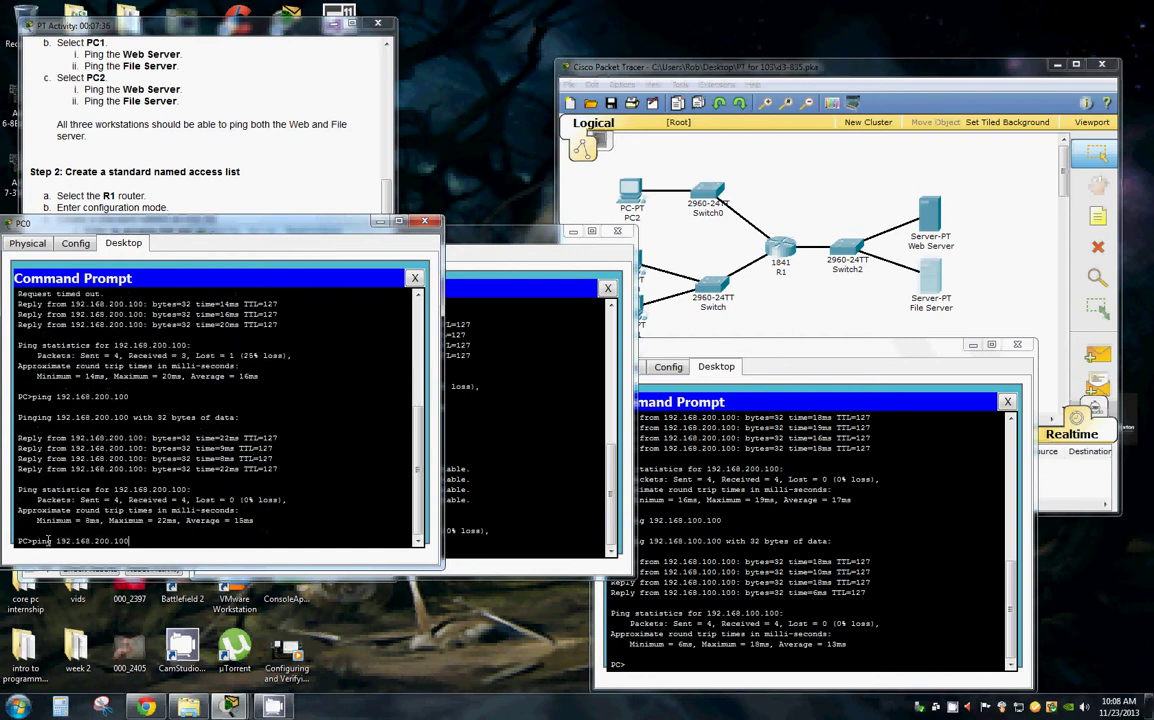
key("Return")
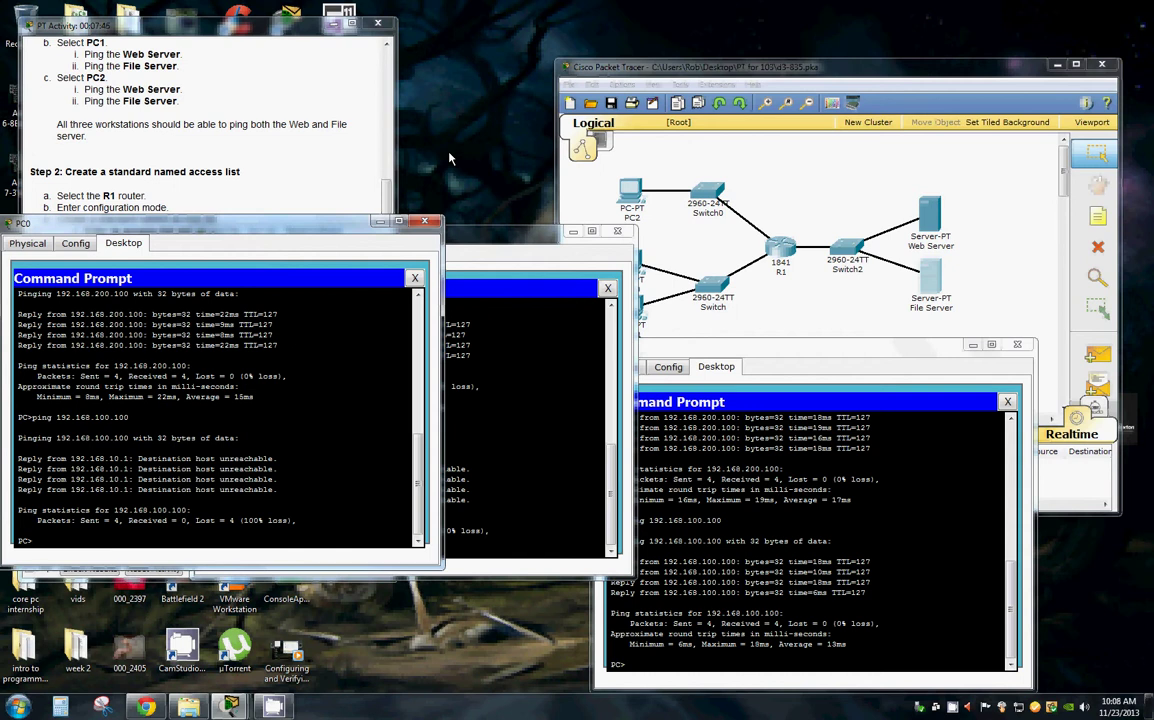
- Close the PC0 and PC2 windows
left_click(424, 220)
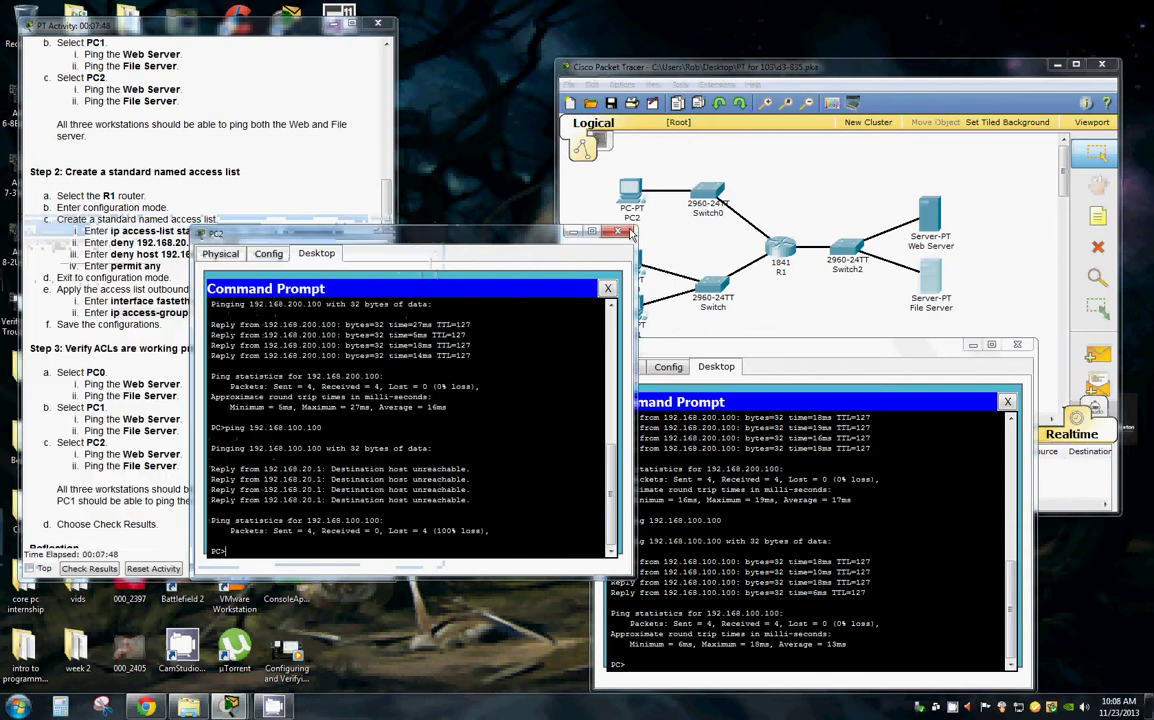
left_click(626, 232)
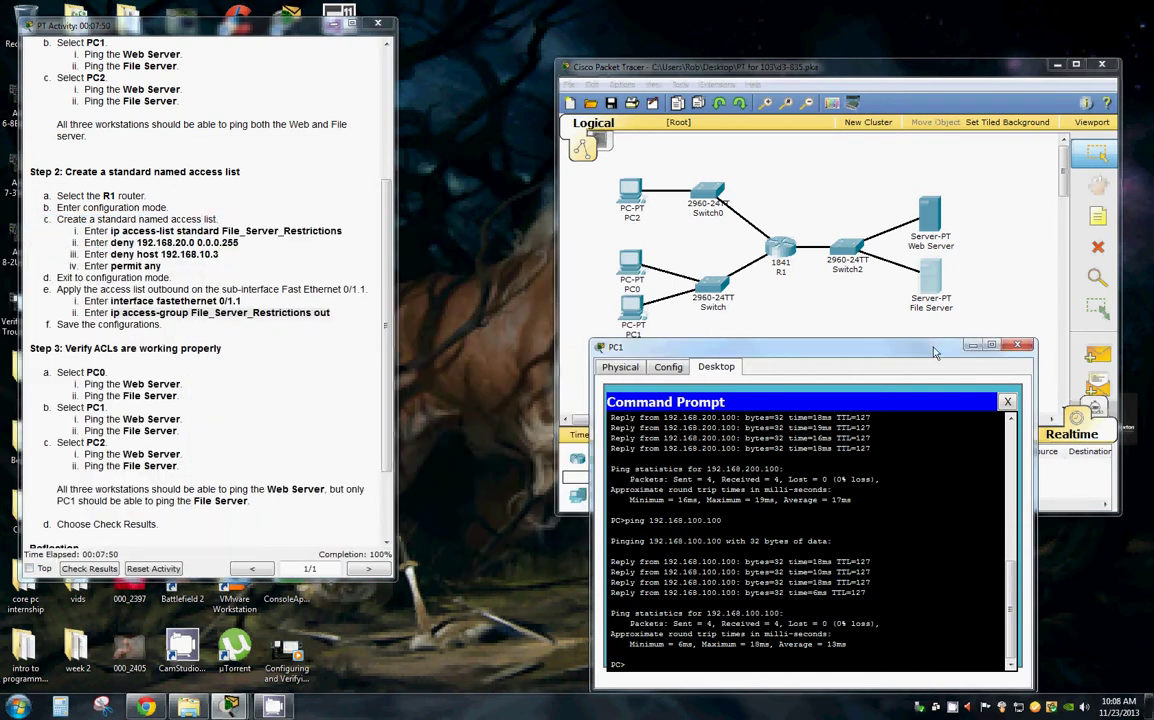